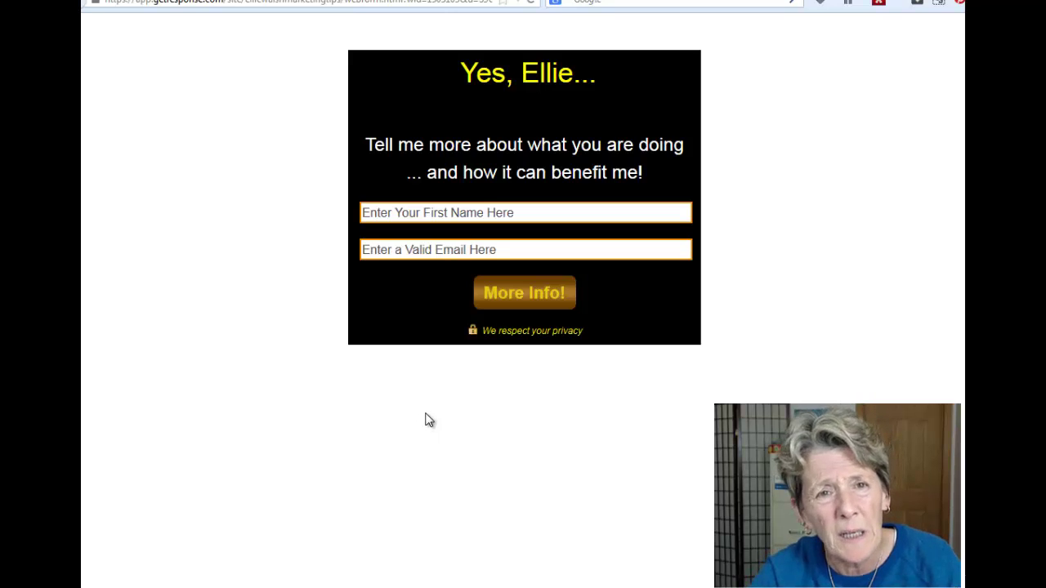
Copy the second Video link from the Notepad notes, open it in a new browser tab and pause the embedded video.
{"action": "key", "text": "alt+Tab"}
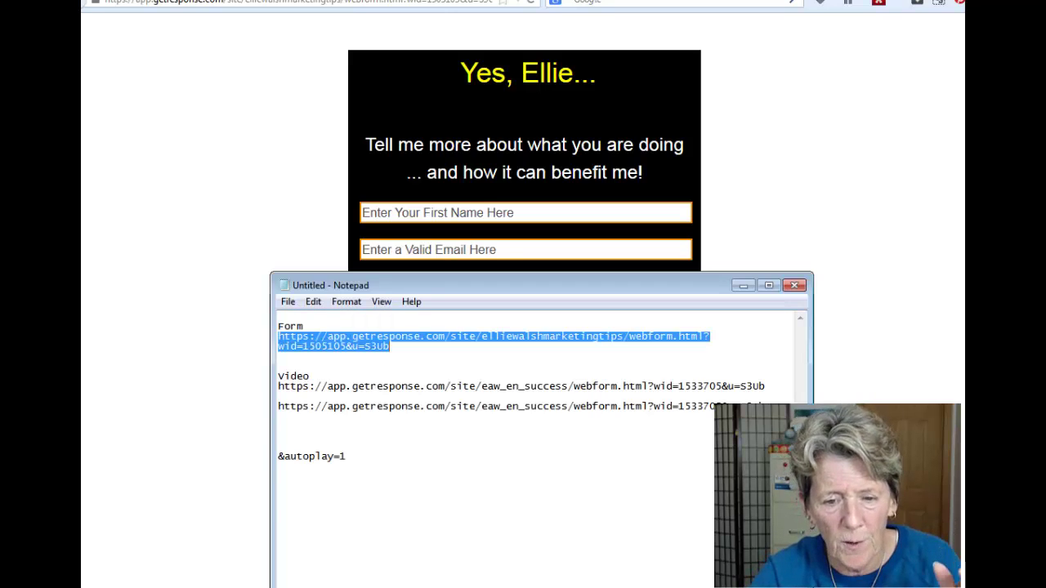
{"action": "left_click_drag", "start_coordinate": [280, 407], "coordinate": [707, 418]}
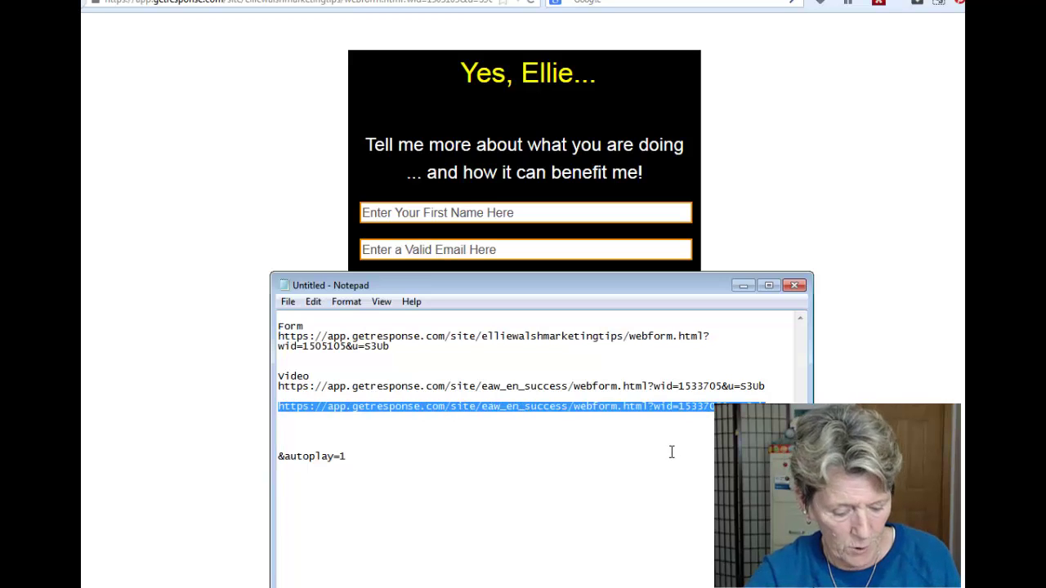
{"action": "key", "text": "alt+Tab"}
{"action": "key", "text": "ctrl+t"}
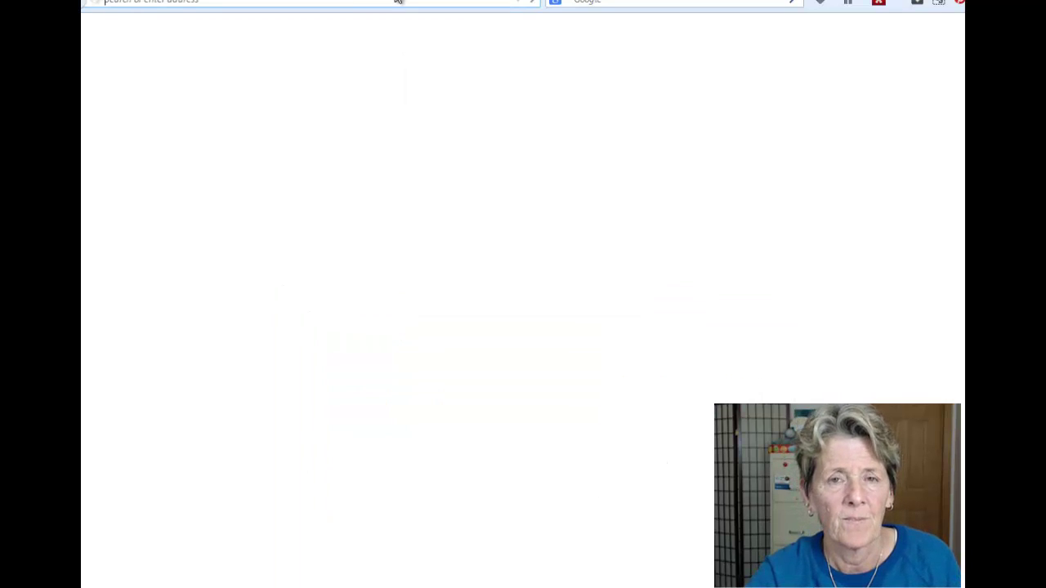
{"action": "key", "text": "ctrl+v"}
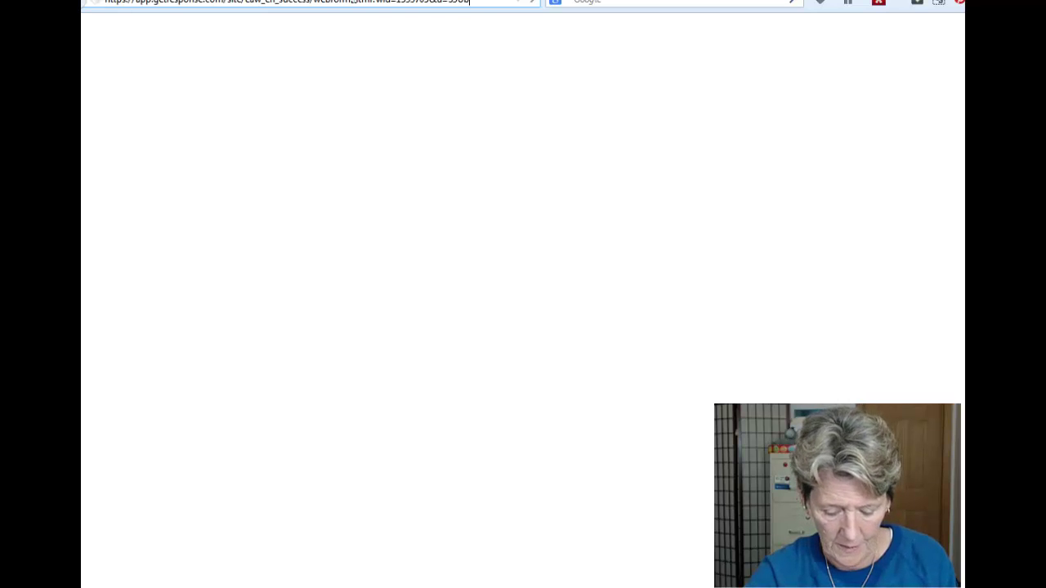
{"action": "key", "text": "Return"}
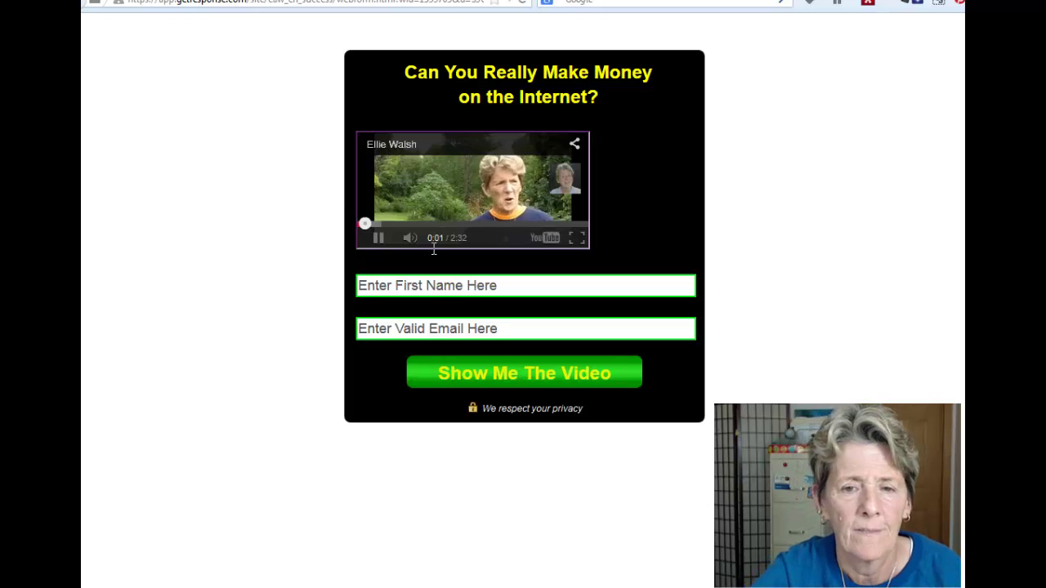
{"action": "left_click", "coordinate": [379, 243]}
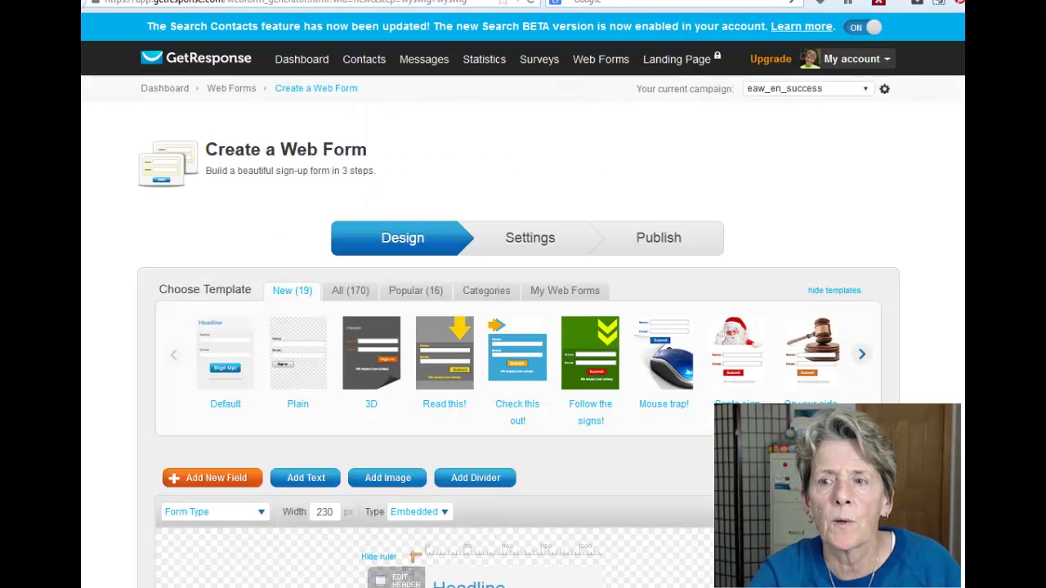
Create a new web form in GetResponse and apply the "Read this!" template with its default colors.
{"action": "scroll", "coordinate": [519, 368], "scroll_direction": "down", "scroll_amount": 3}
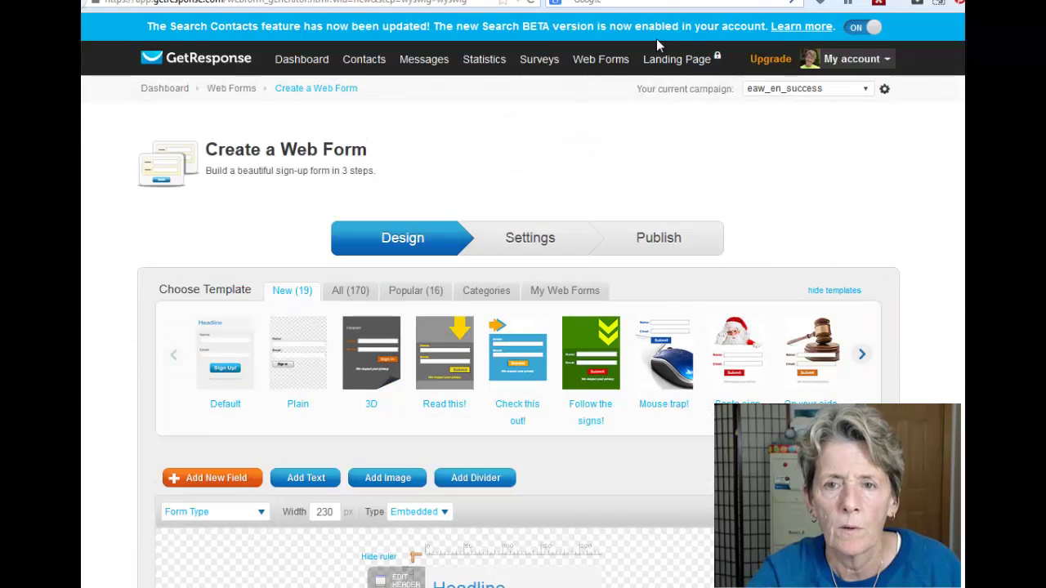
{"action": "mouse_move", "coordinate": [601, 61]}
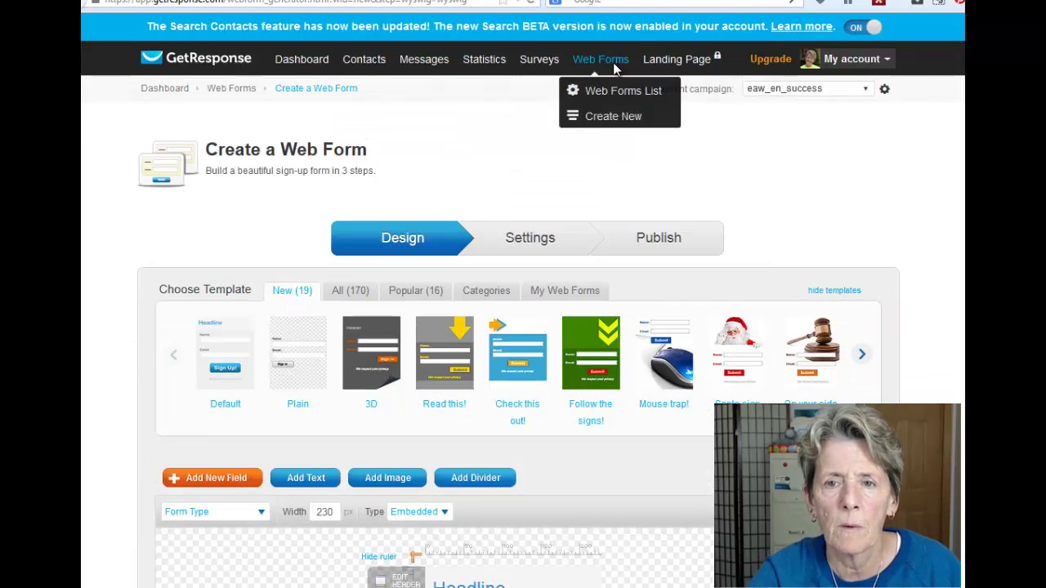
{"action": "left_click", "coordinate": [609, 118]}
{"action": "scroll", "coordinate": [805, 274], "scroll_direction": "down", "scroll_amount": 3}
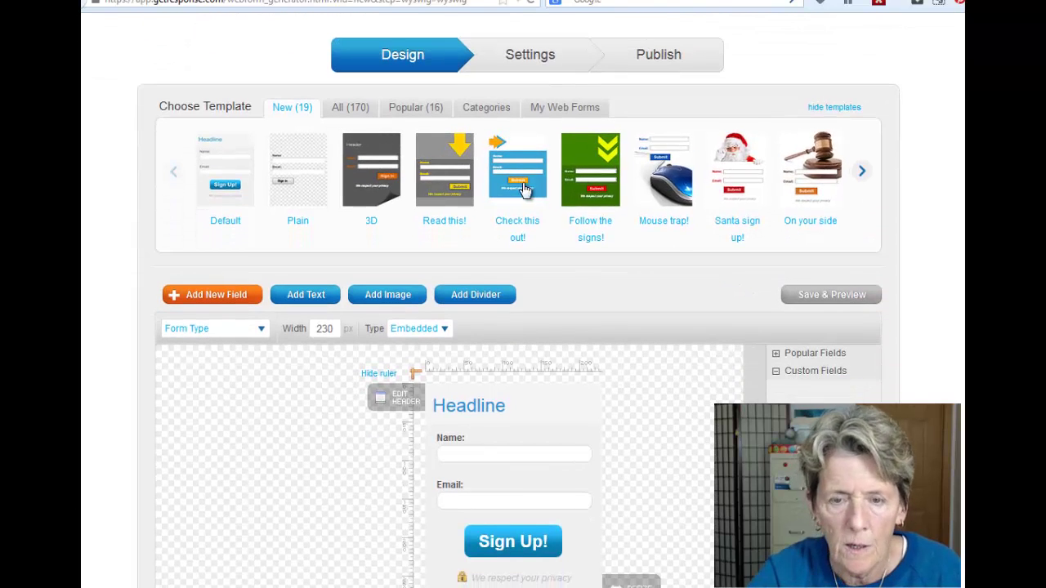
{"action": "left_click", "coordinate": [458, 178]}
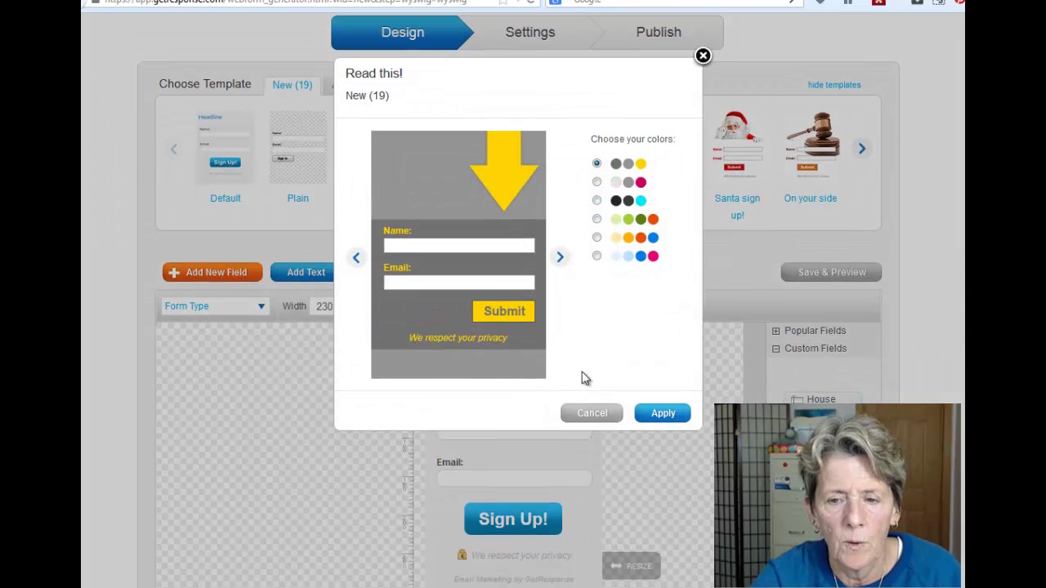
{"action": "left_click", "coordinate": [658, 415]}
Widen the new web form to about 469 px.
{"action": "scroll", "coordinate": [523, 327], "scroll_direction": "down", "scroll_amount": 3}
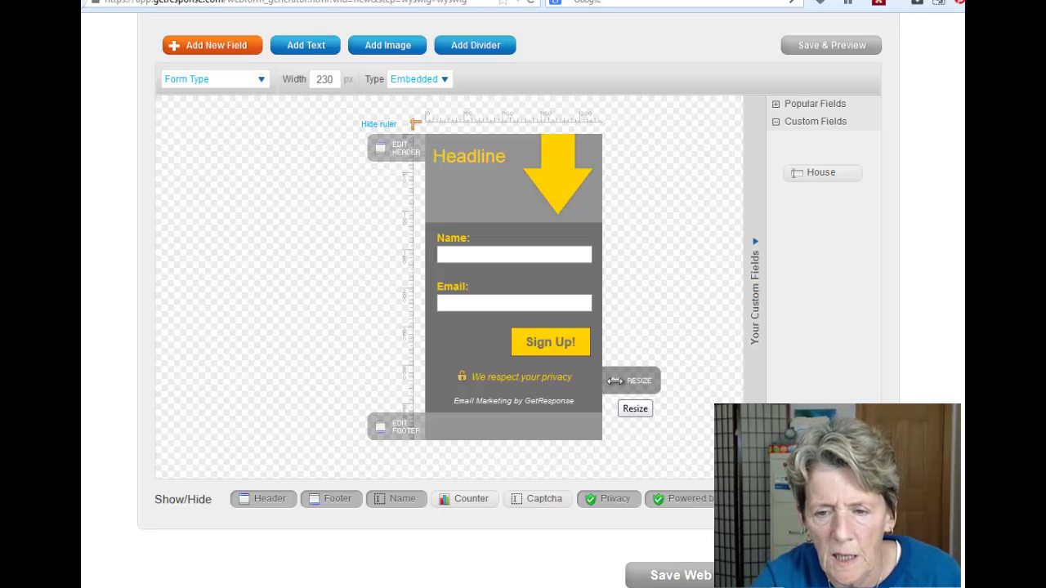
{"action": "left_click_drag", "start_coordinate": [617, 381], "coordinate": [747, 368]}
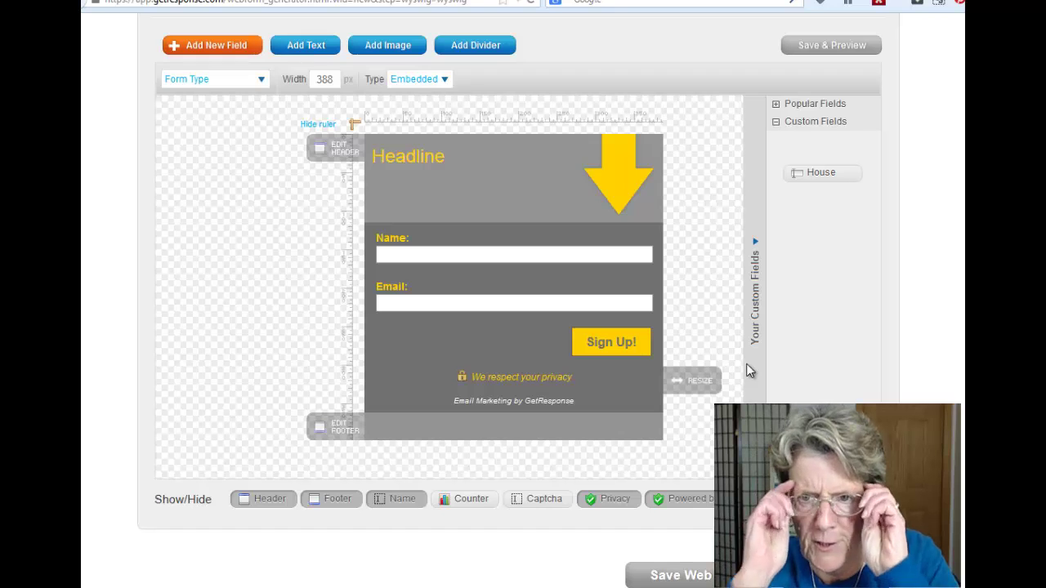
{"action": "left_click_drag", "start_coordinate": [673, 380], "coordinate": [742, 381]}
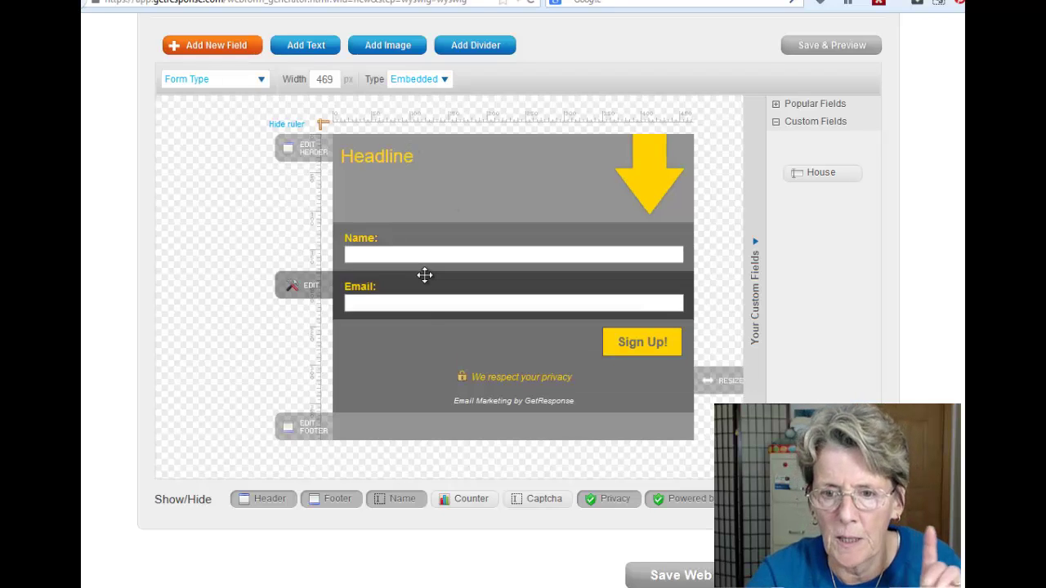
Replace the form's design with the "Plain" template.
{"action": "scroll", "coordinate": [434, 487], "scroll_direction": "up", "scroll_amount": 3}
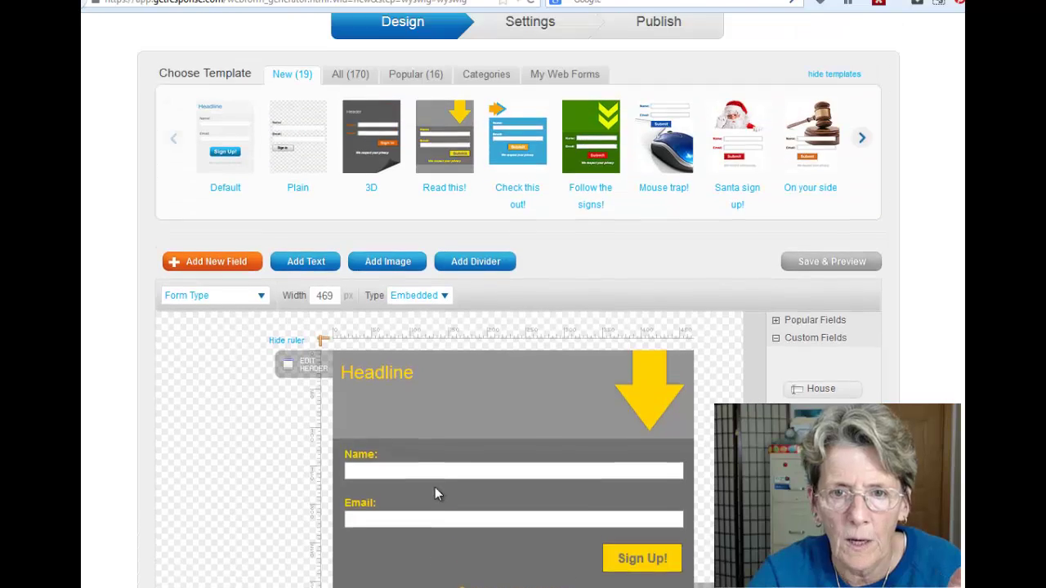
{"action": "scroll", "coordinate": [422, 488], "scroll_direction": "down", "scroll_amount": 2}
{"action": "scroll", "coordinate": [422, 489], "scroll_direction": "up", "scroll_amount": 1}
{"action": "scroll", "coordinate": [422, 489], "scroll_direction": "up", "scroll_amount": 1}
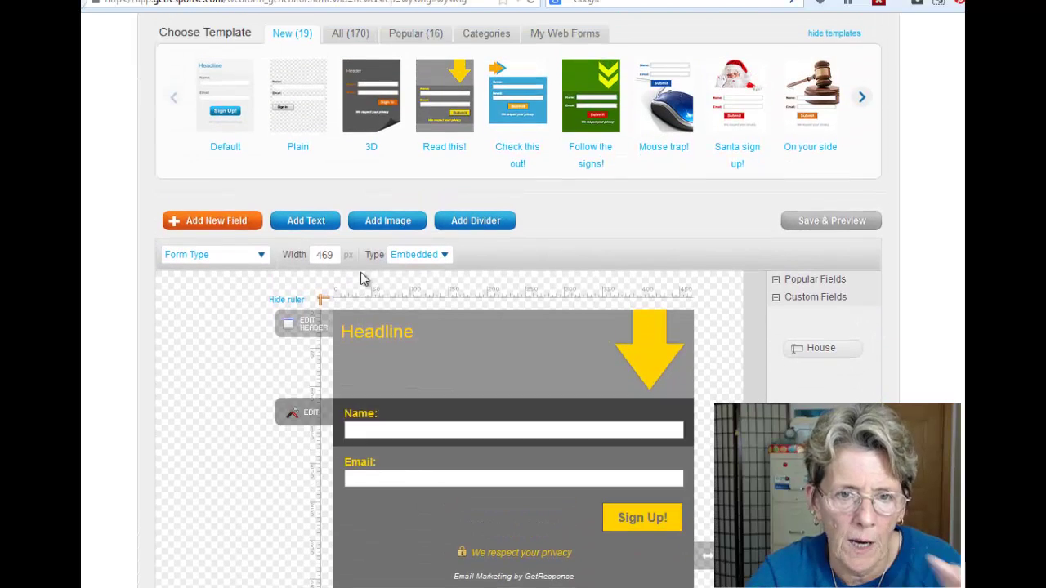
{"action": "left_click", "coordinate": [310, 117]}
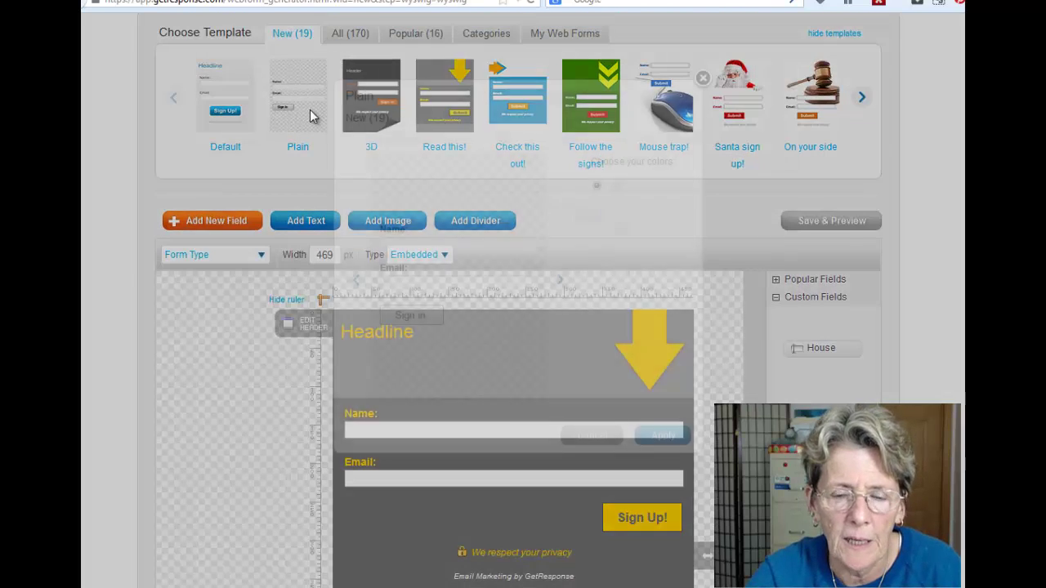
{"action": "left_click", "coordinate": [662, 436]}
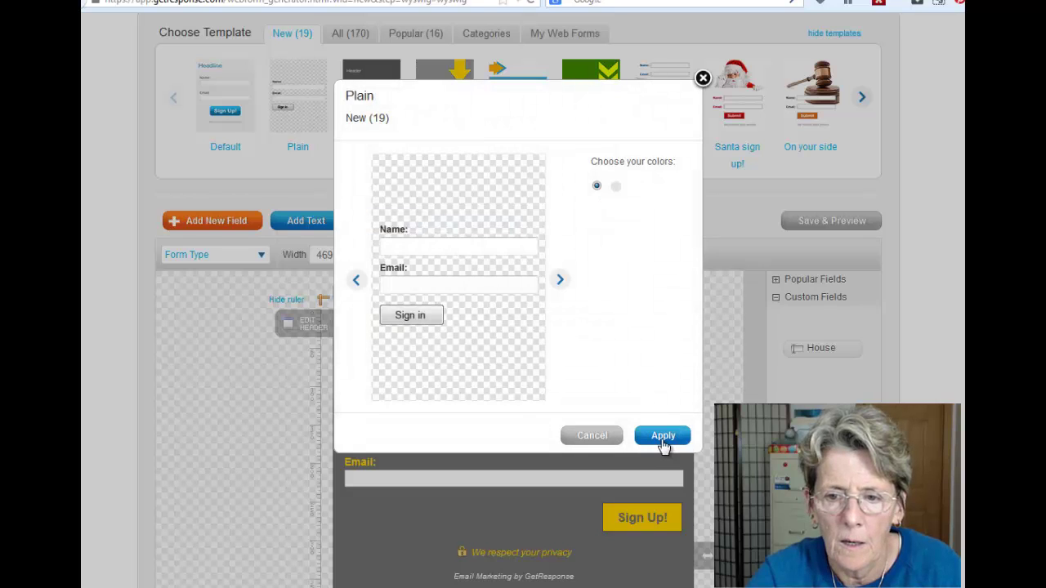
{"action": "scroll", "coordinate": [523, 297], "scroll_direction": "down", "scroll_amount": 2}
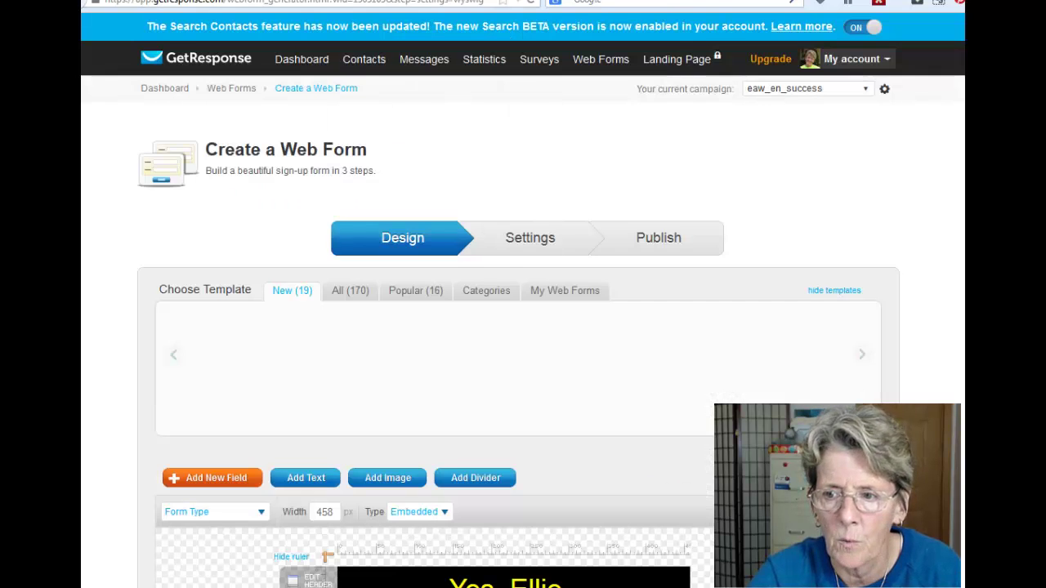
On the existing black "More Info!" form, round the corners of the header and the body.
{"action": "scroll", "coordinate": [523, 368], "scroll_direction": "down", "scroll_amount": 2}
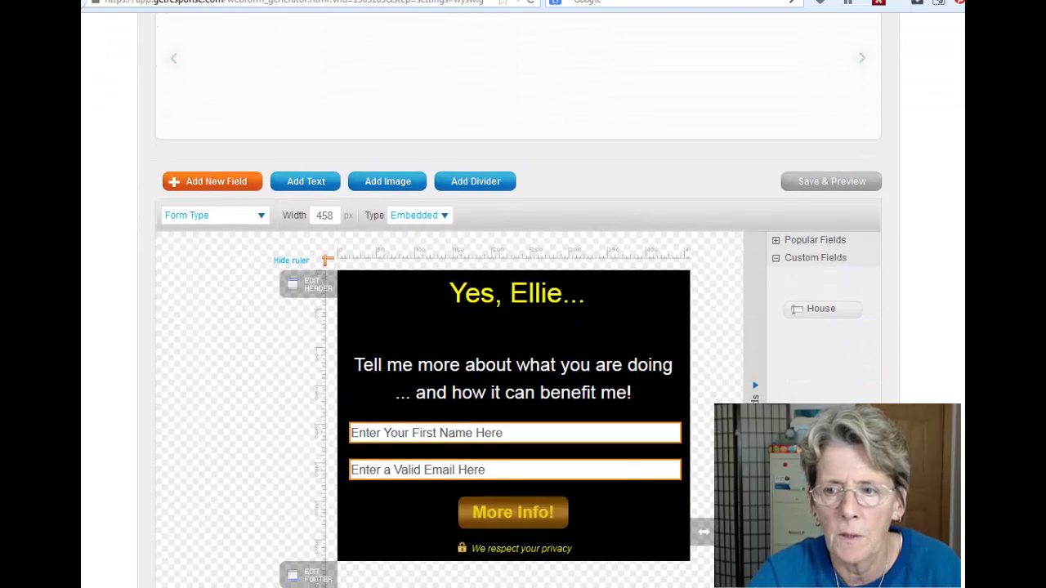
{"action": "scroll", "coordinate": [523, 327], "scroll_direction": "down", "scroll_amount": 2}
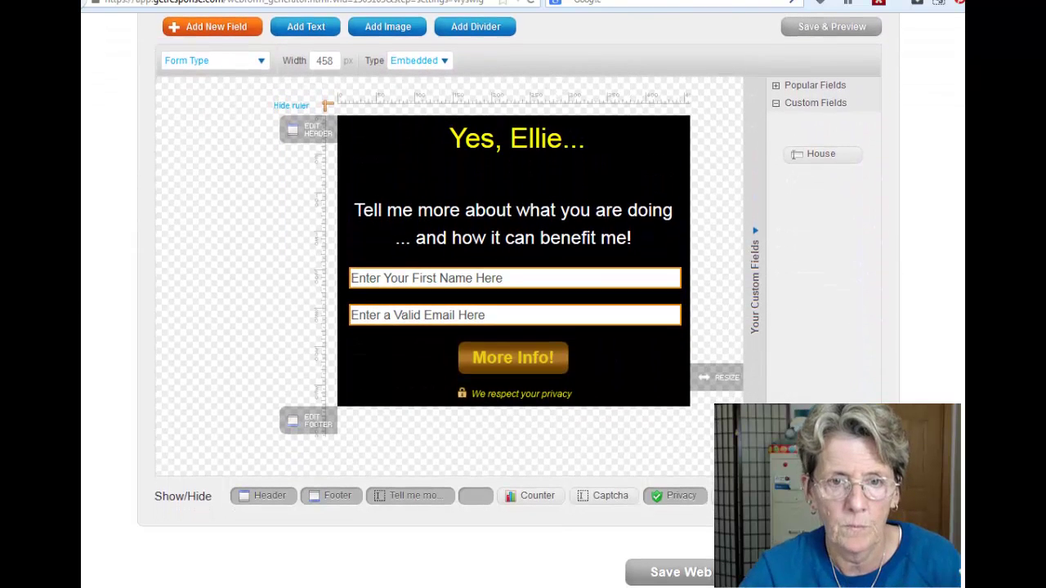
{"action": "left_click", "coordinate": [351, 136]}
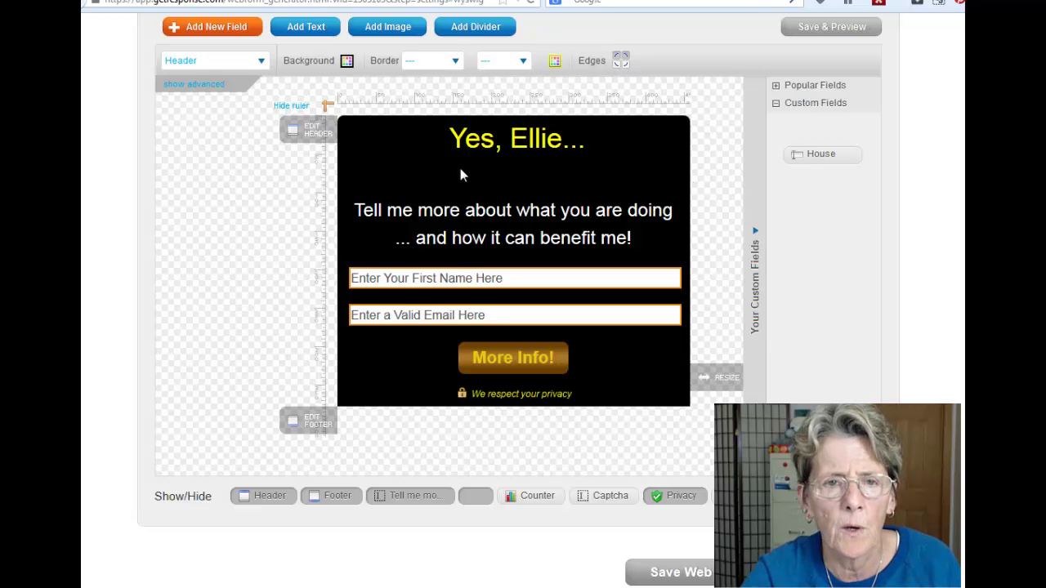
{"action": "left_click", "coordinate": [262, 63]}
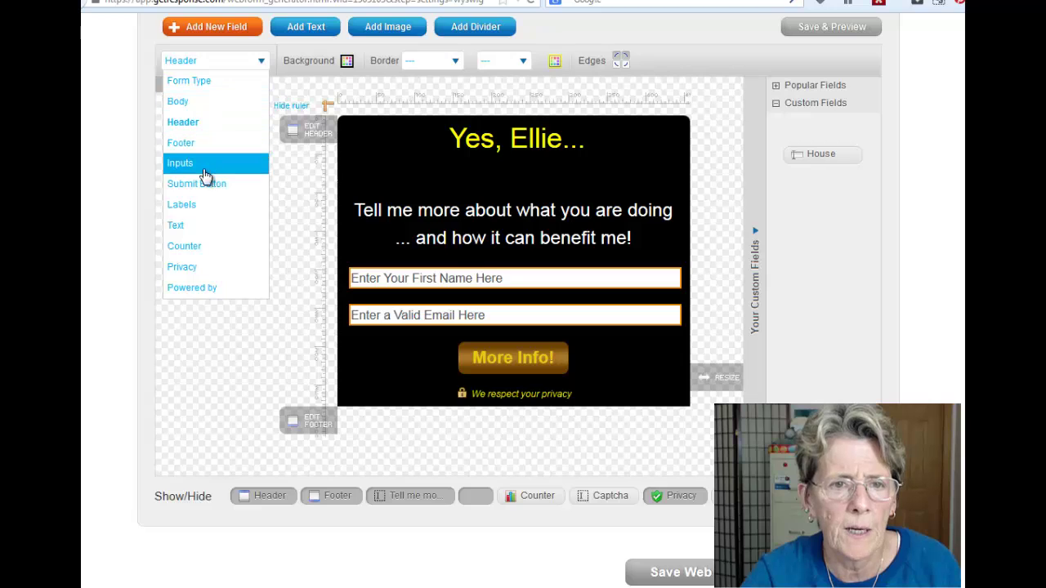
{"action": "left_click", "coordinate": [201, 102]}
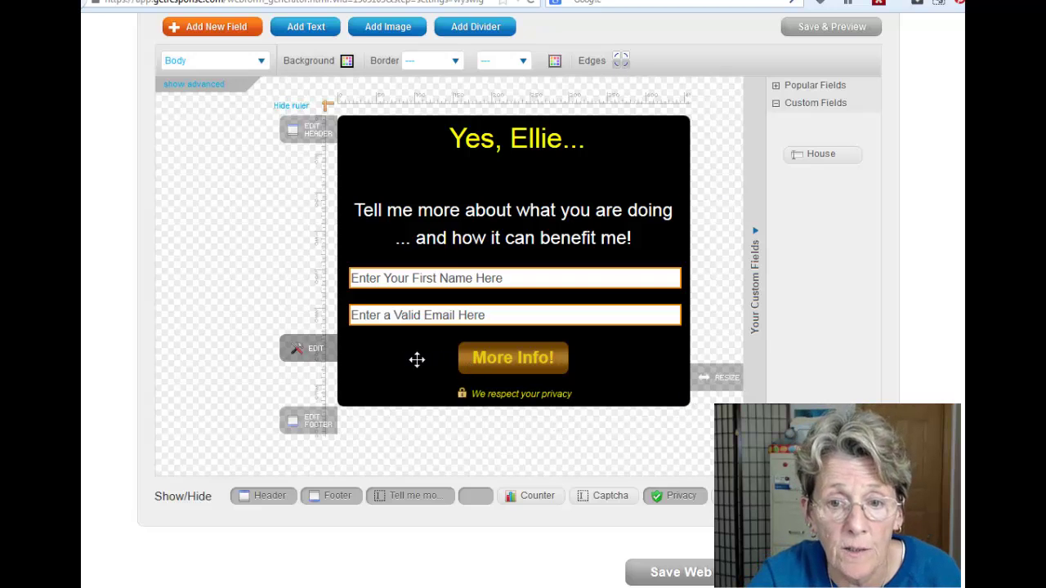
Bring up the submit button's style settings and apply the middle gradient style to the button.
{"action": "left_click", "coordinate": [261, 64]}
{"action": "left_click", "coordinate": [224, 186]}
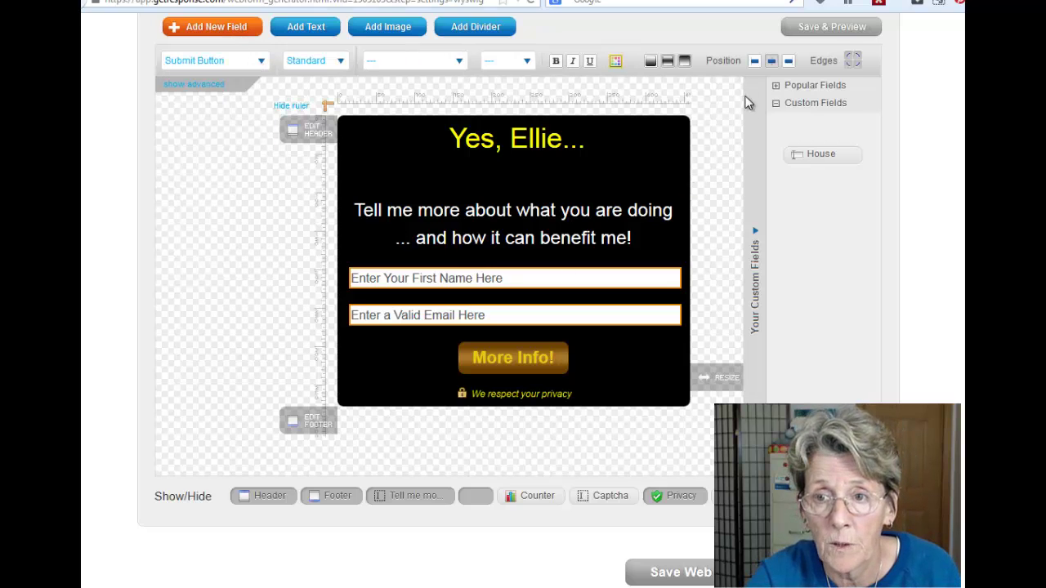
{"action": "left_click", "coordinate": [666, 63]}
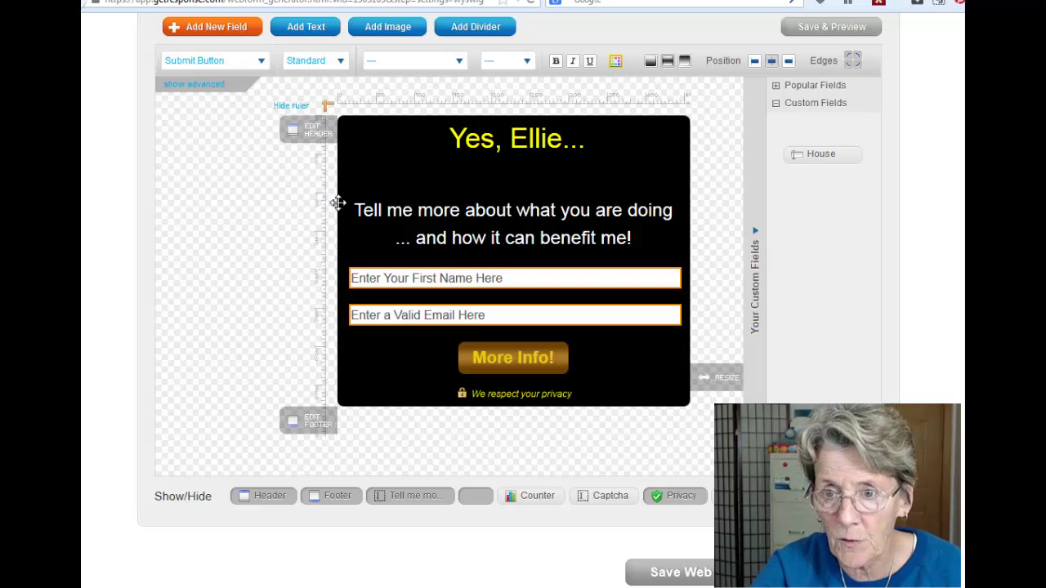
Add a text block to the form, and get the embed code of the unlisted August 27, 2013 video on YouTube.
{"action": "left_click", "coordinate": [306, 27]}
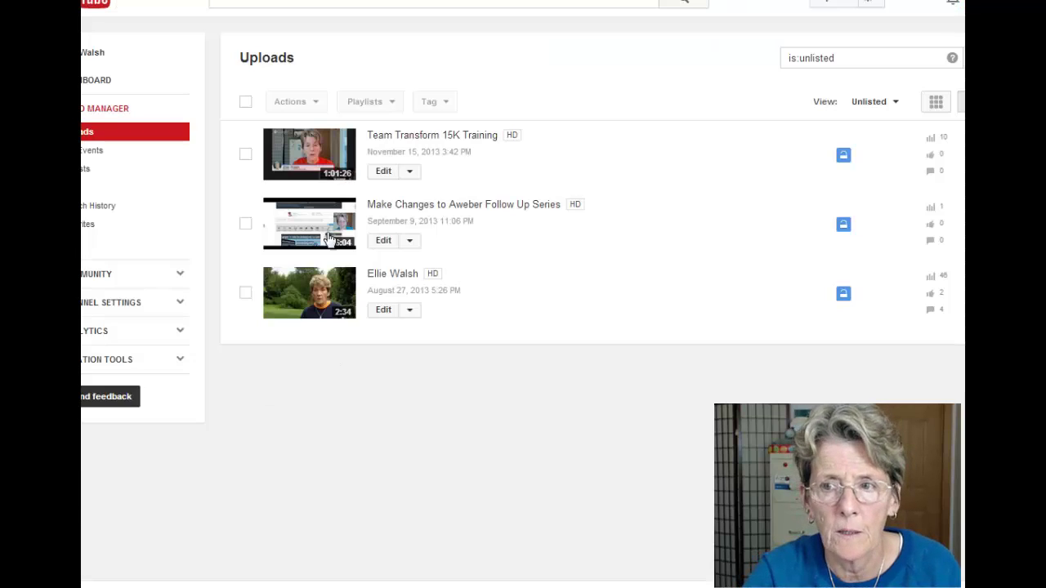
{"action": "left_click", "coordinate": [389, 278]}
{"action": "scroll", "coordinate": [276, 440], "scroll_direction": "down", "scroll_amount": 1}
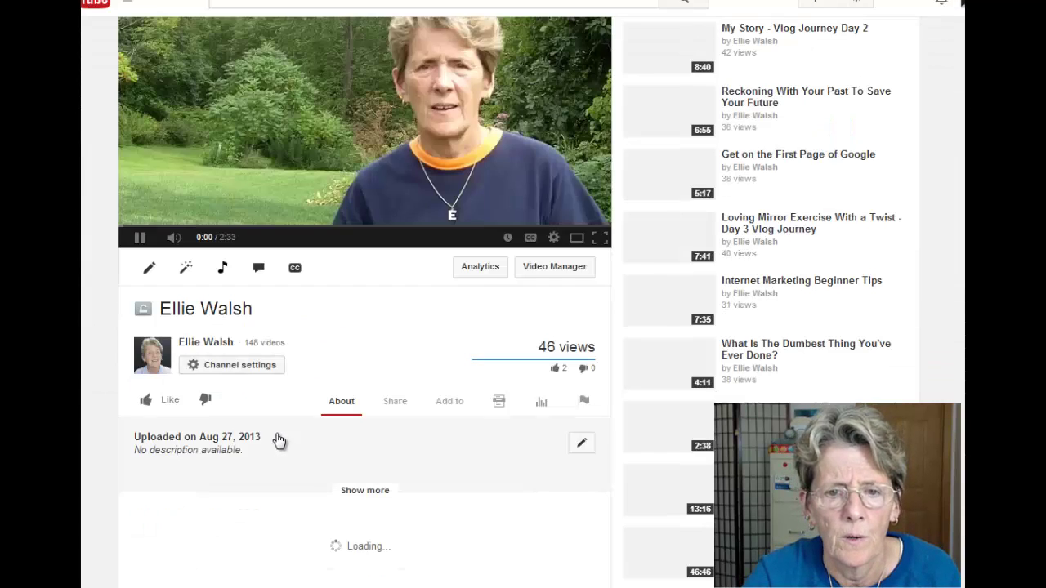
{"action": "left_click", "coordinate": [139, 238]}
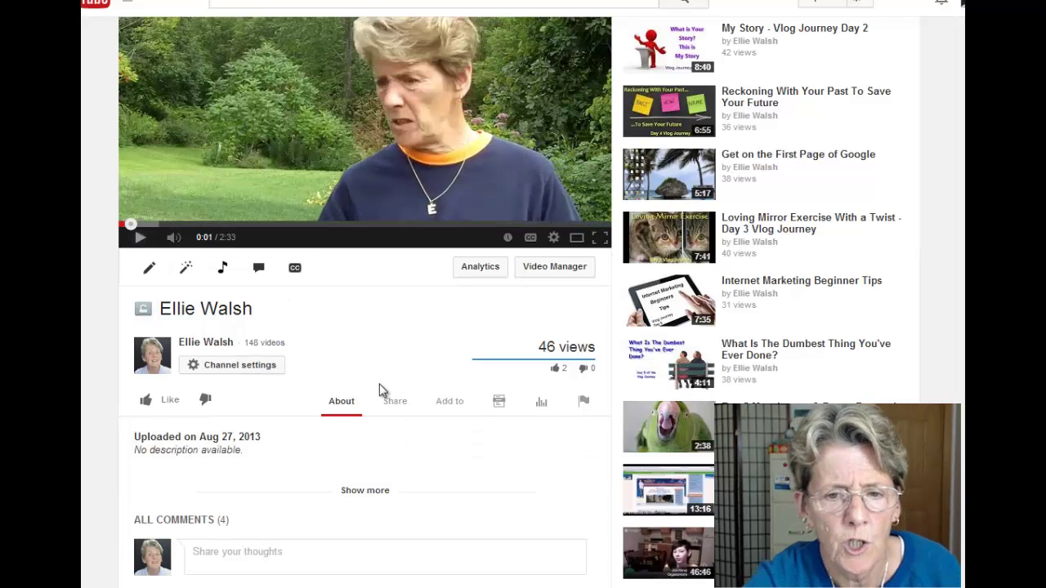
{"action": "left_click", "coordinate": [393, 409]}
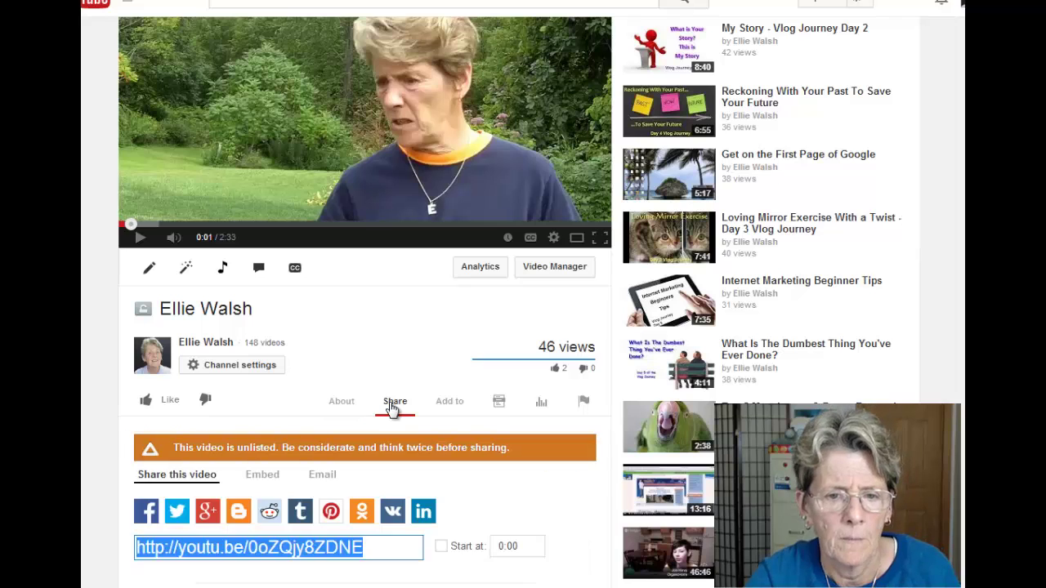
{"action": "scroll", "coordinate": [93, 412], "scroll_direction": "down", "scroll_amount": 3}
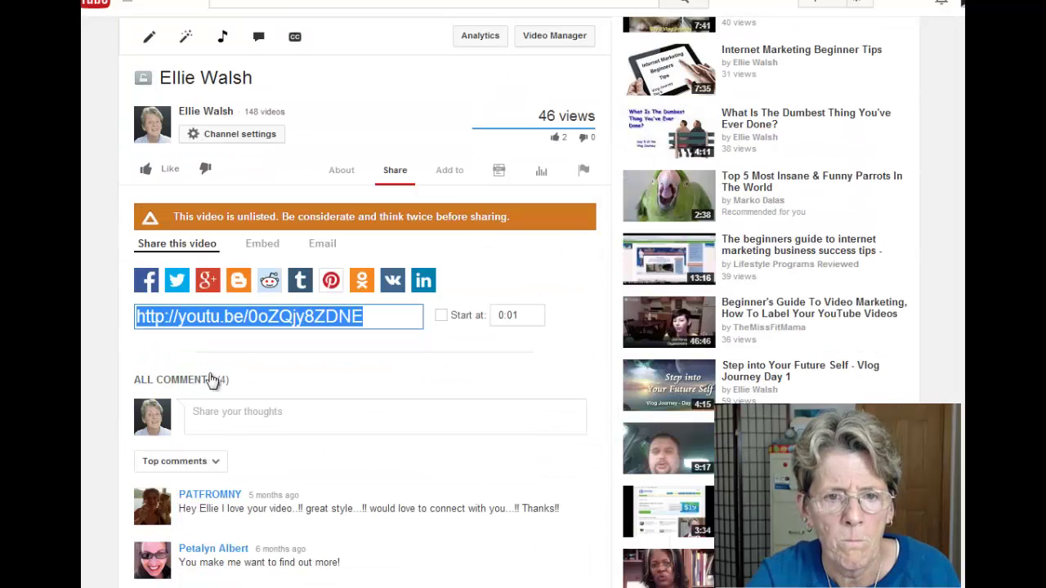
{"action": "left_click", "coordinate": [263, 246]}
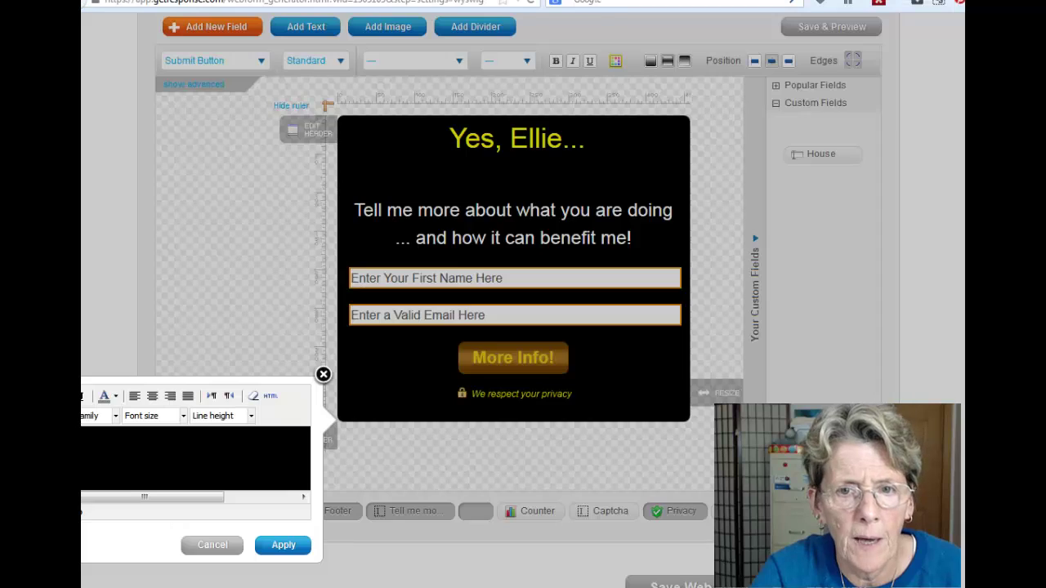
Insert the 560 × 315 YouTube iframe embed code into the text block's HTML source and append &autoplay=1 after rel=0 in the video URL.
{"action": "left_click", "coordinate": [272, 397]}
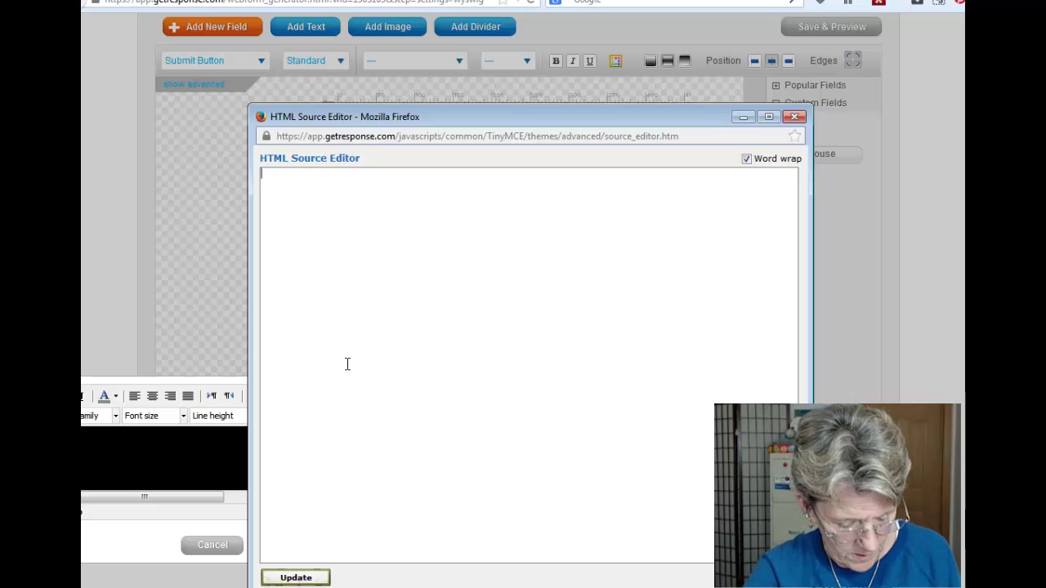
{"action": "type", "text": "<iframe width=\"560\" height=\"315\" src=\"//www.youtube.com/embed/0oZQjy8ZDNE?rel=0\" frameborder=\"0\" allowfullscreen></iframe>"}
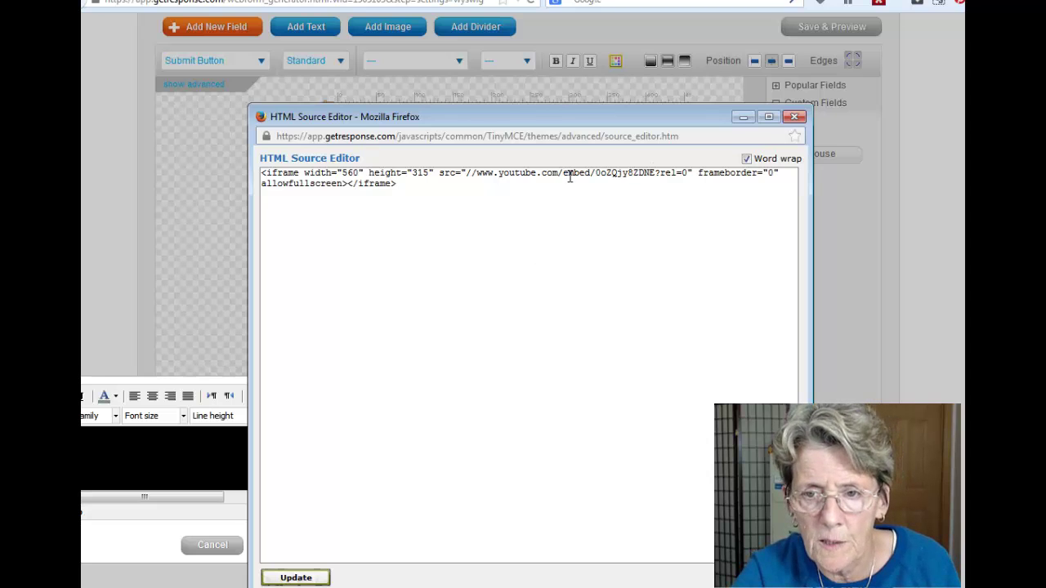
{"action": "left_click", "coordinate": [689, 172]}
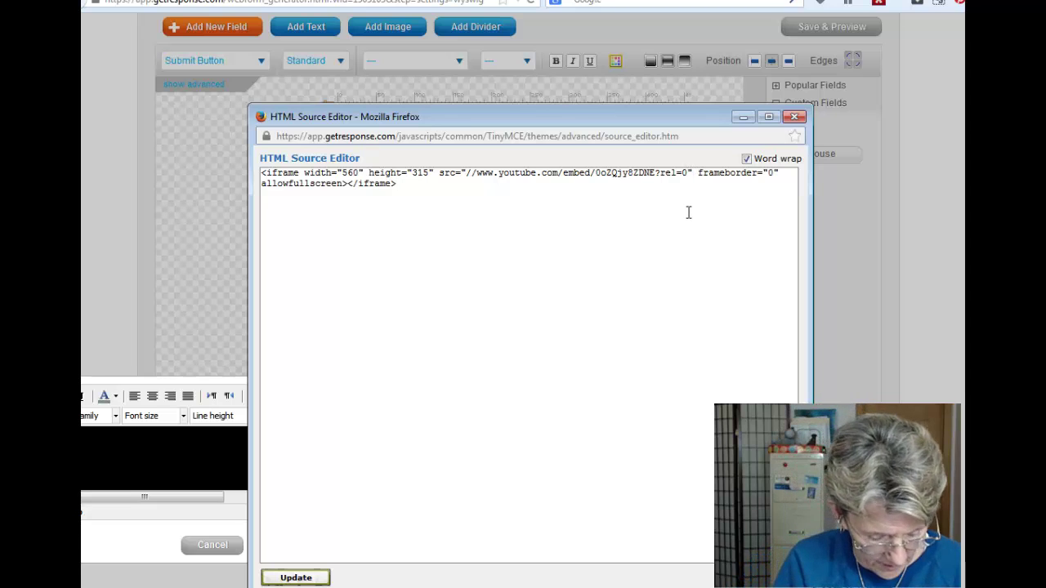
{"action": "type", "text": "&"}
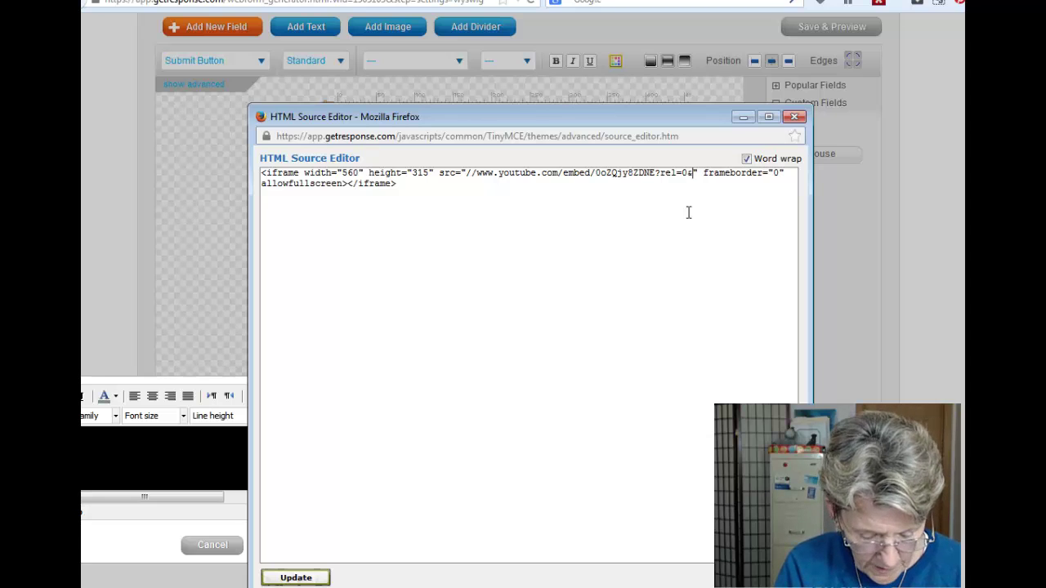
{"action": "type", "text": "au"}
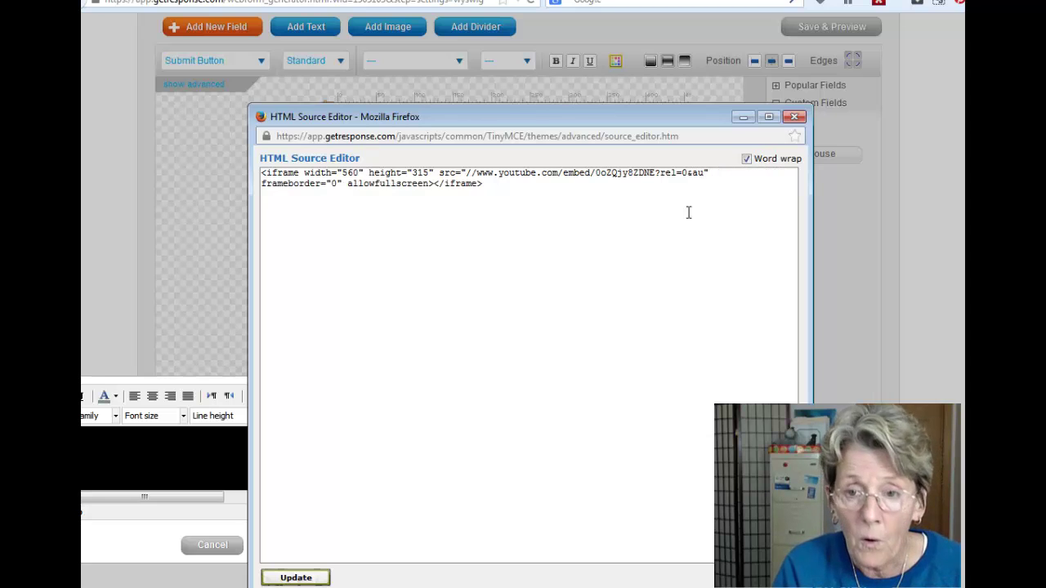
{"action": "type", "text": "top"}
{"action": "key", "text": "BackSpace"}
{"action": "key", "text": "BackSpace"}
{"action": "key", "text": "BackSpace"}
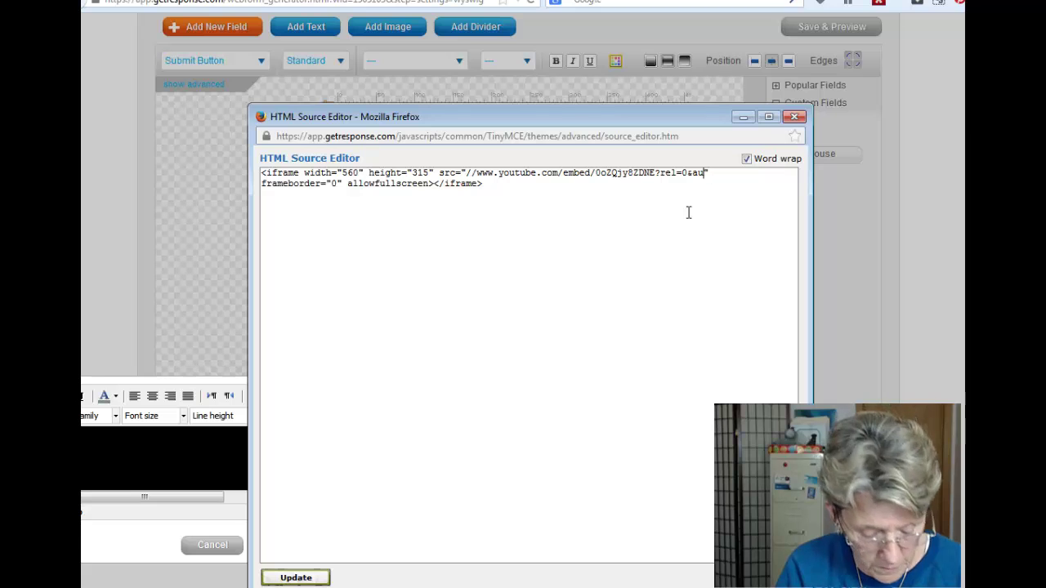
{"action": "type", "text": "topl"}
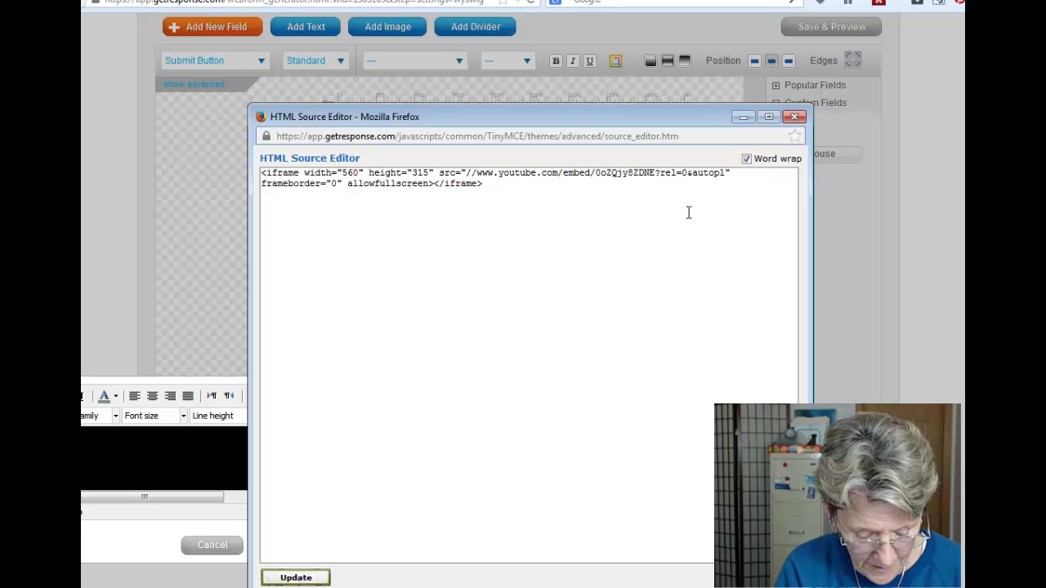
{"action": "type", "text": "ay="}
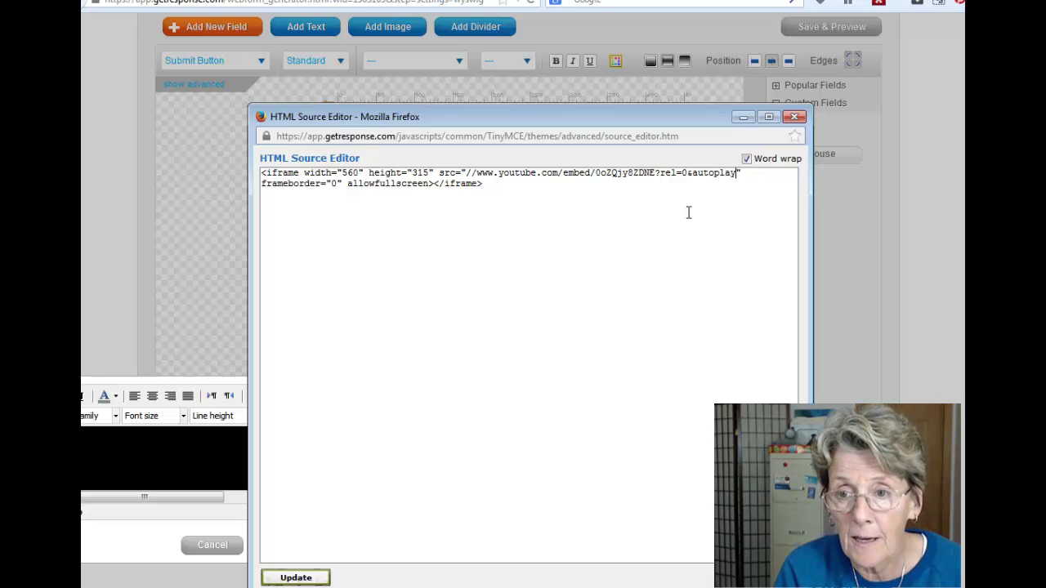
{"action": "type", "text": "1"}
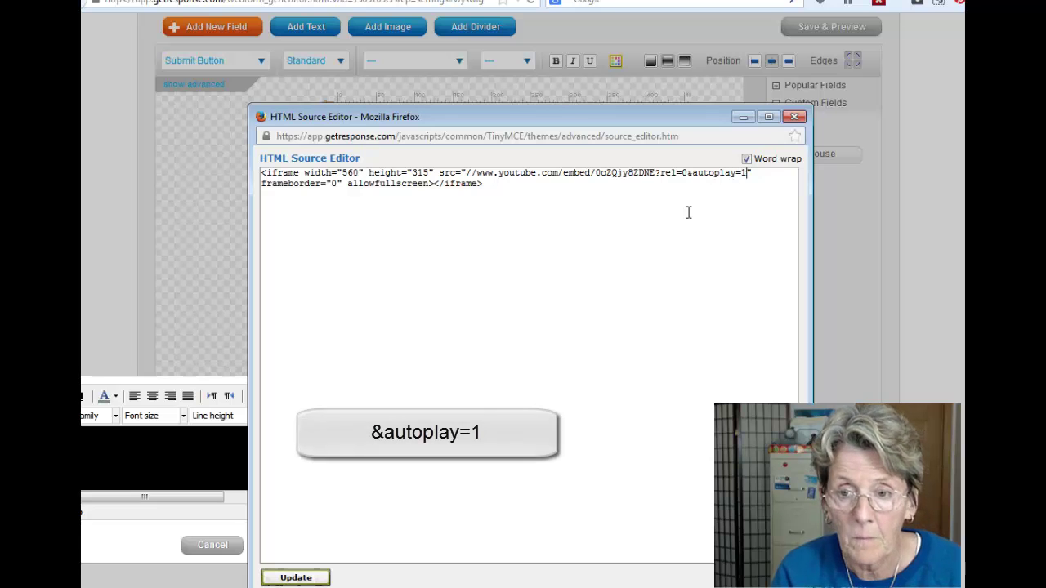
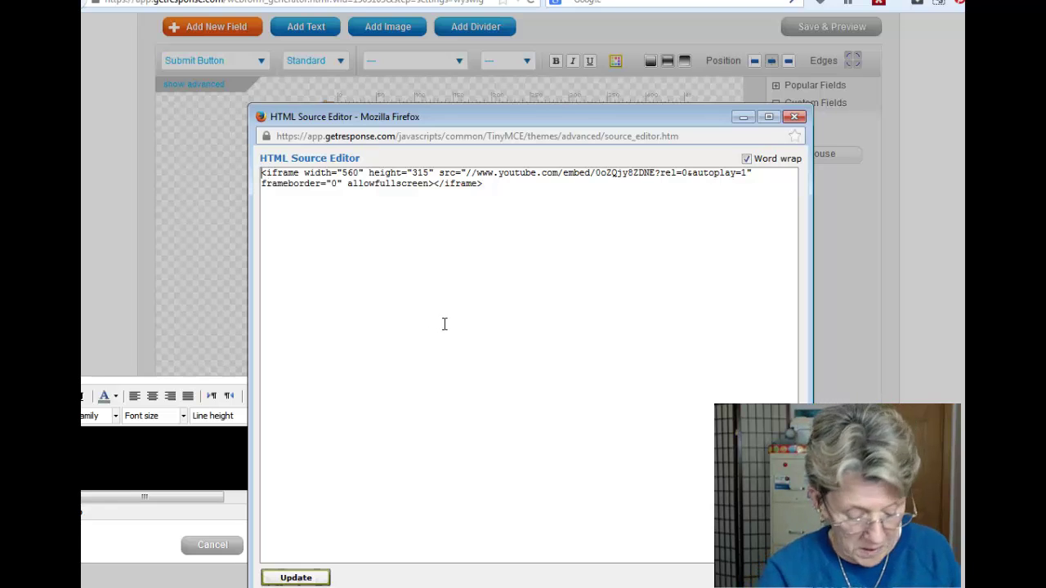
Wrap the iframe code in <center> and </center> tags and update the text block with the edited HTML source.
{"action": "type", "text": "<cen"}
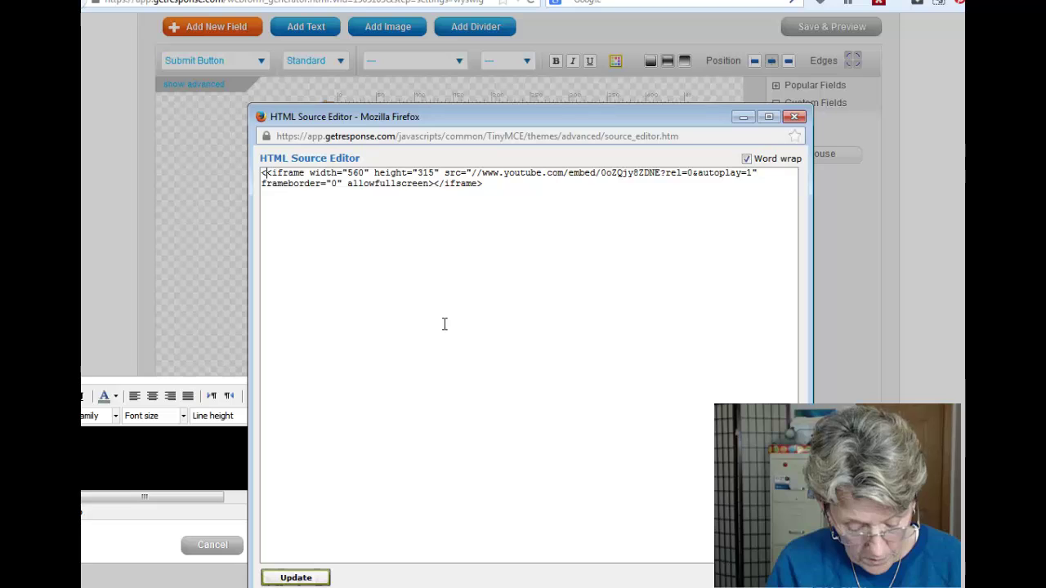
{"action": "type", "text": "ter"}
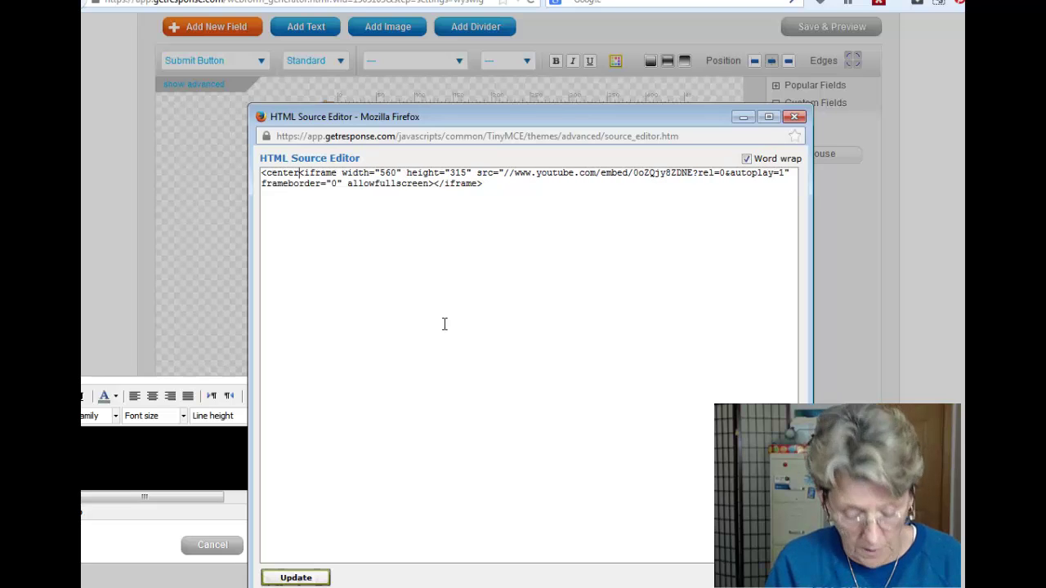
{"action": "type", "text": ">"}
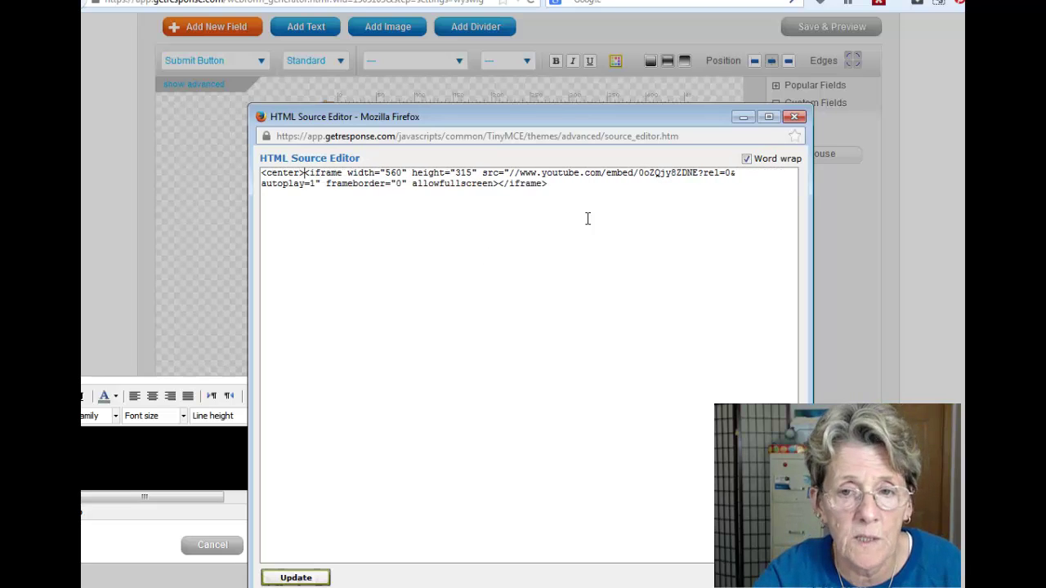
{"action": "left_click", "coordinate": [580, 189]}
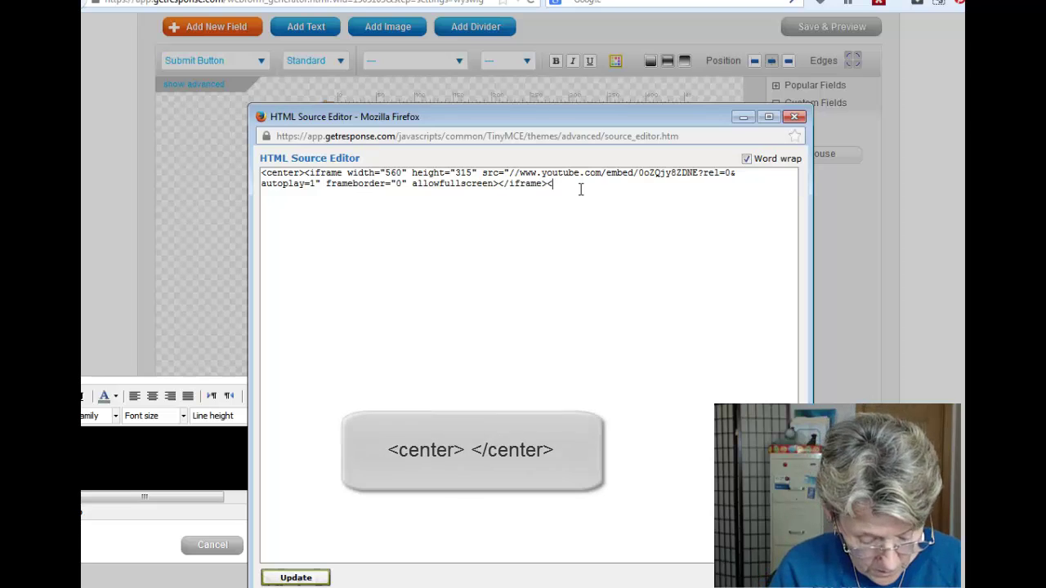
{"action": "type", "text": "</cente"}
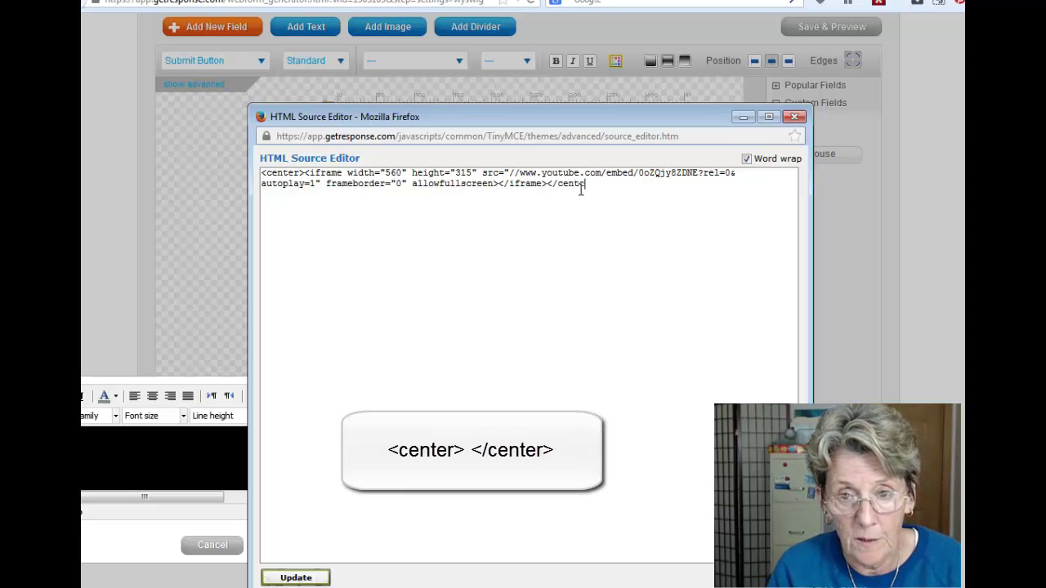
{"action": "type", "text": "r>"}
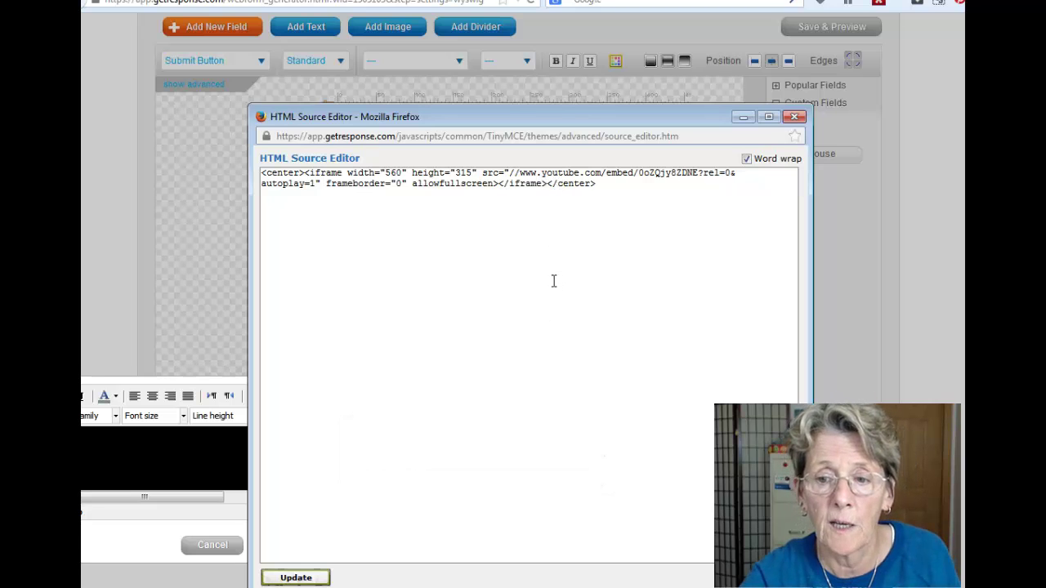
{"action": "left_click", "coordinate": [296, 577]}
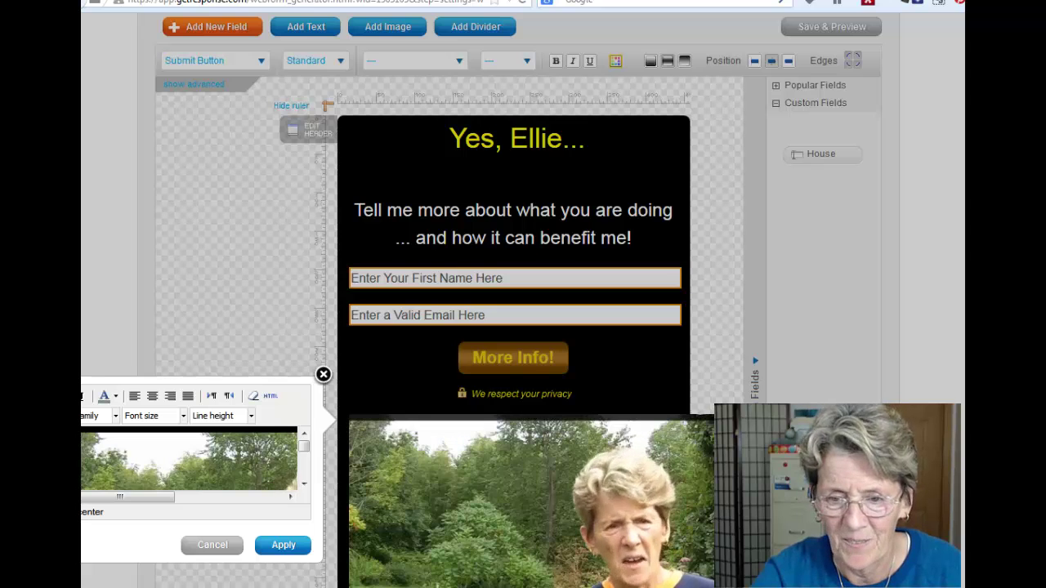
Apply the text block containing the embedded video to the form, pausing the video whenever it starts playing.
{"action": "scroll", "coordinate": [122, 414], "scroll_direction": "down", "scroll_amount": 3}
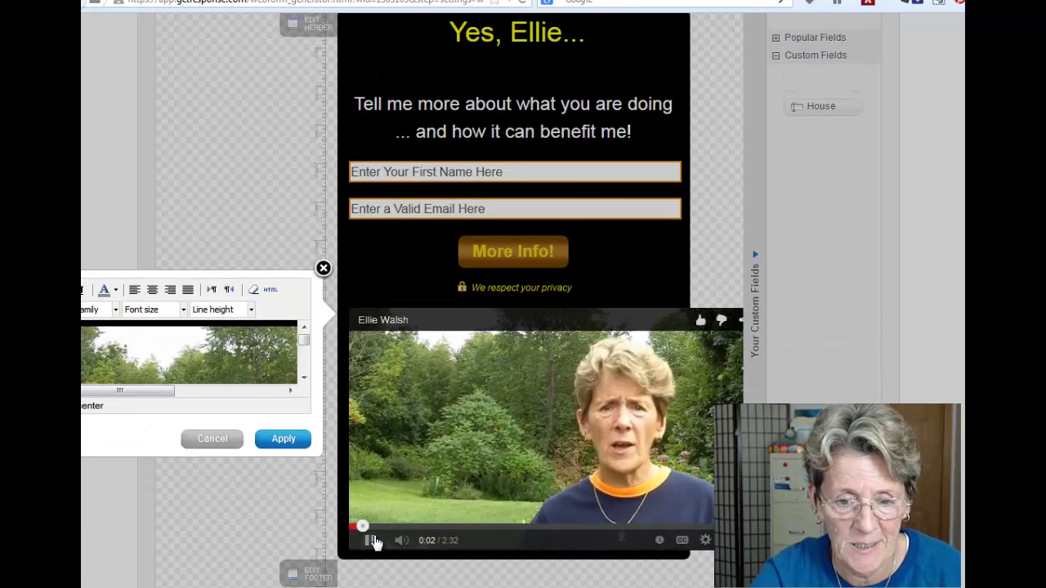
{"action": "left_click", "coordinate": [373, 542]}
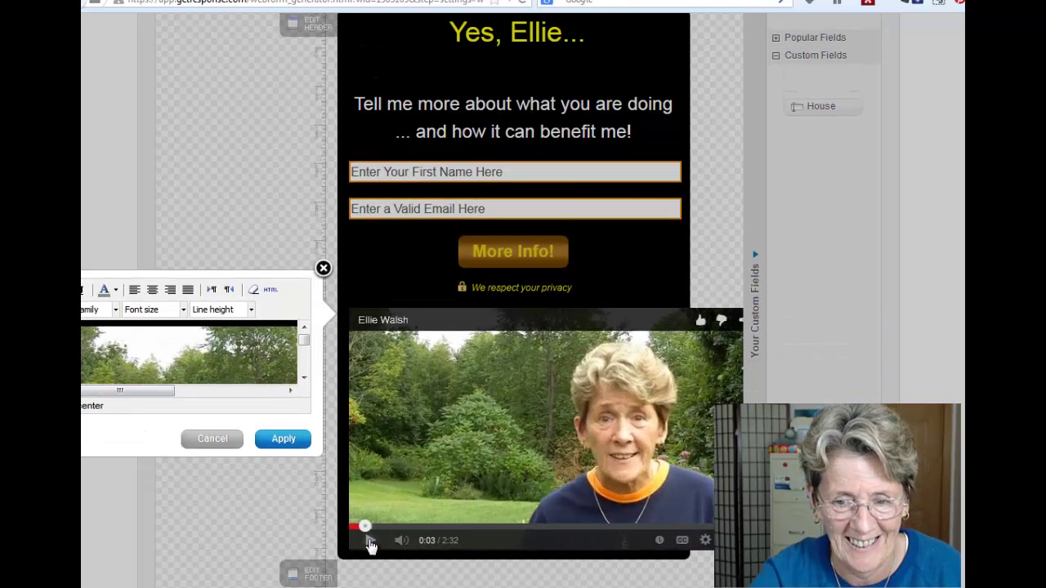
{"action": "left_click", "coordinate": [283, 442]}
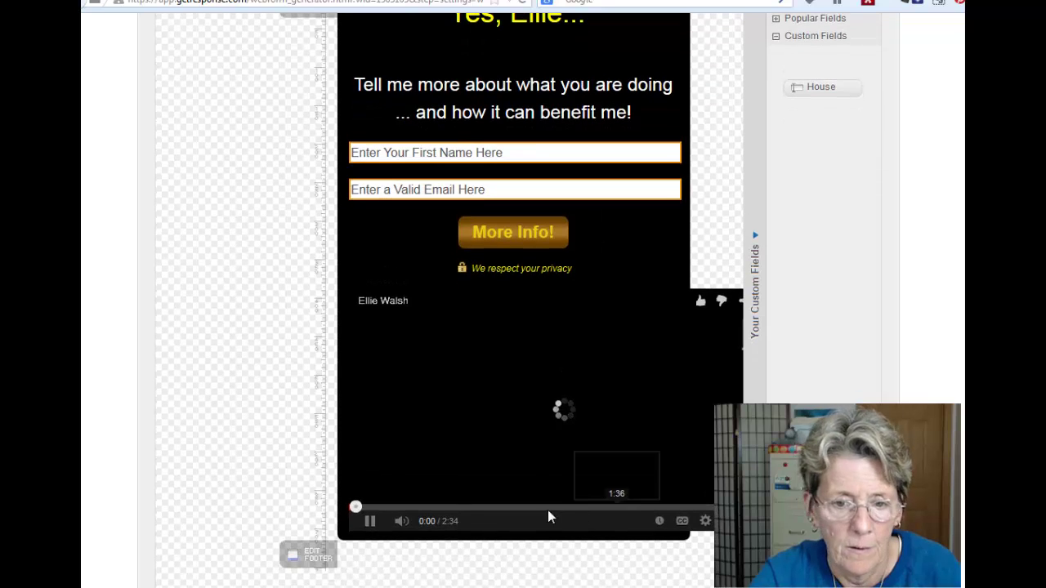
{"action": "left_click", "coordinate": [369, 523]}
{"action": "scroll", "coordinate": [491, 327], "scroll_direction": "up", "scroll_amount": 2}
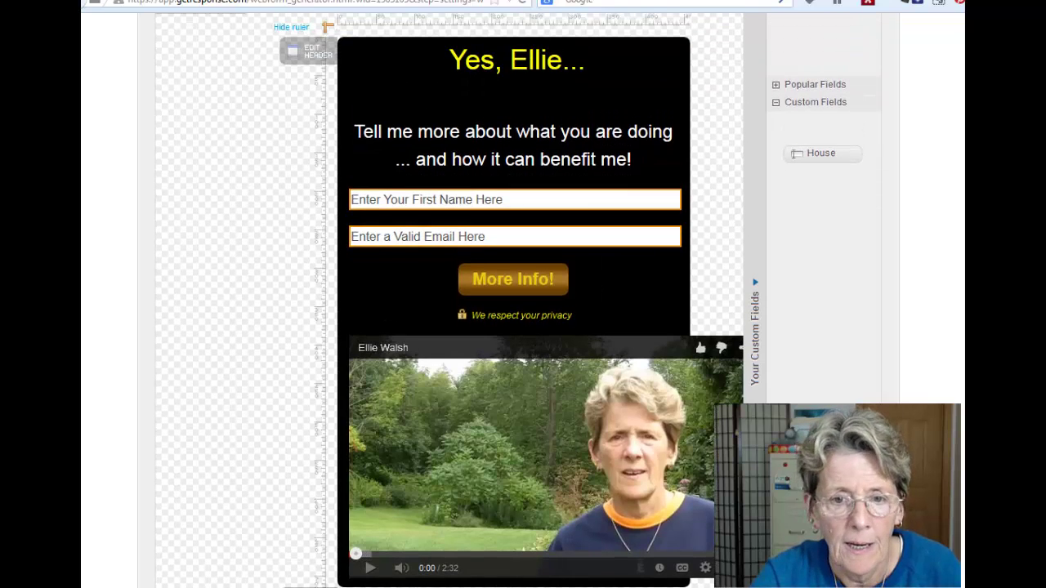
Move the video block between the "Tell me more about what you are doing" text and the first name field, pausing its playback.
{"action": "mouse_move", "coordinate": [354, 351]}
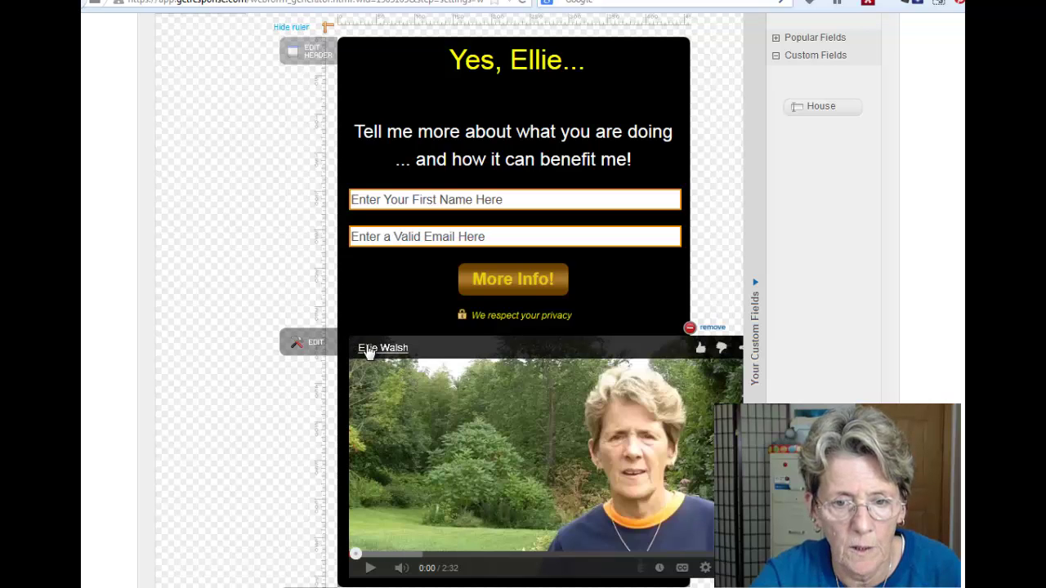
{"action": "mouse_move", "coordinate": [347, 348]}
{"action": "left_mouse_down"}
{"action": "mouse_move", "coordinate": [357, 104]}
{"action": "mouse_move", "coordinate": [348, 354]}
{"action": "left_mouse_up"}
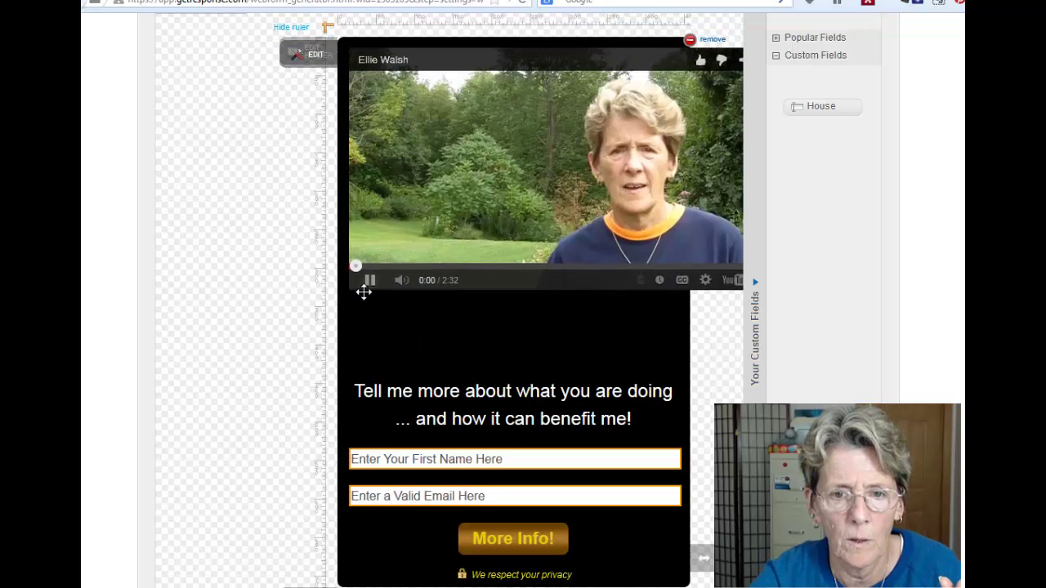
{"action": "left_click", "coordinate": [356, 337]}
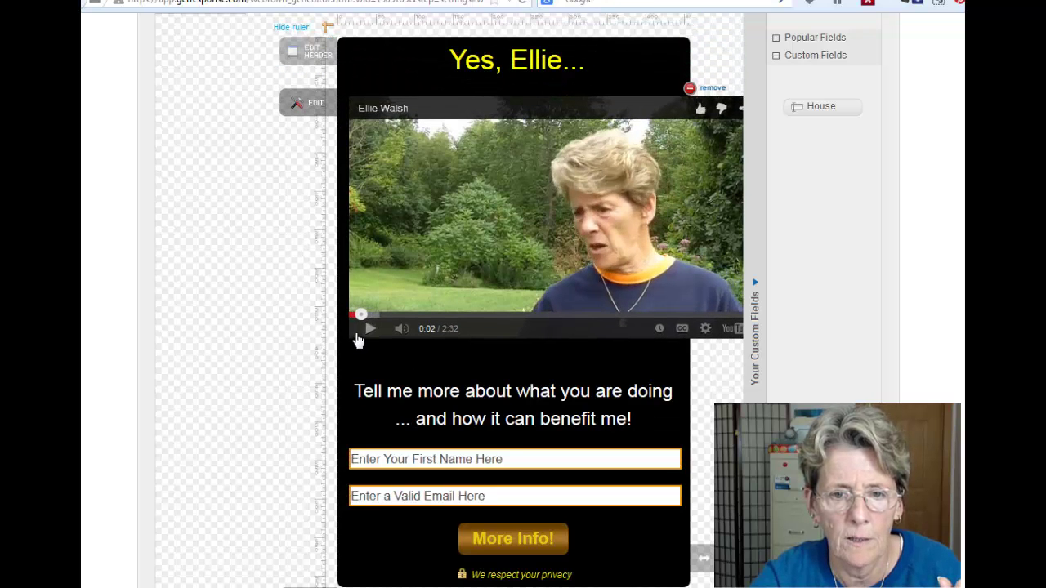
{"action": "left_click", "coordinate": [364, 334]}
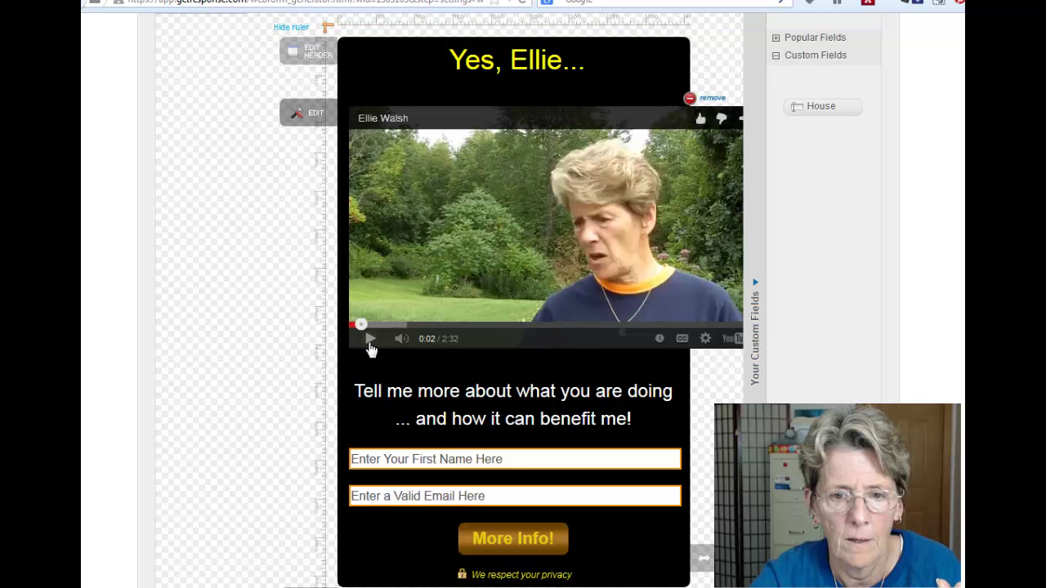
{"action": "left_click_drag", "start_coordinate": [367, 341], "coordinate": [368, 458]}
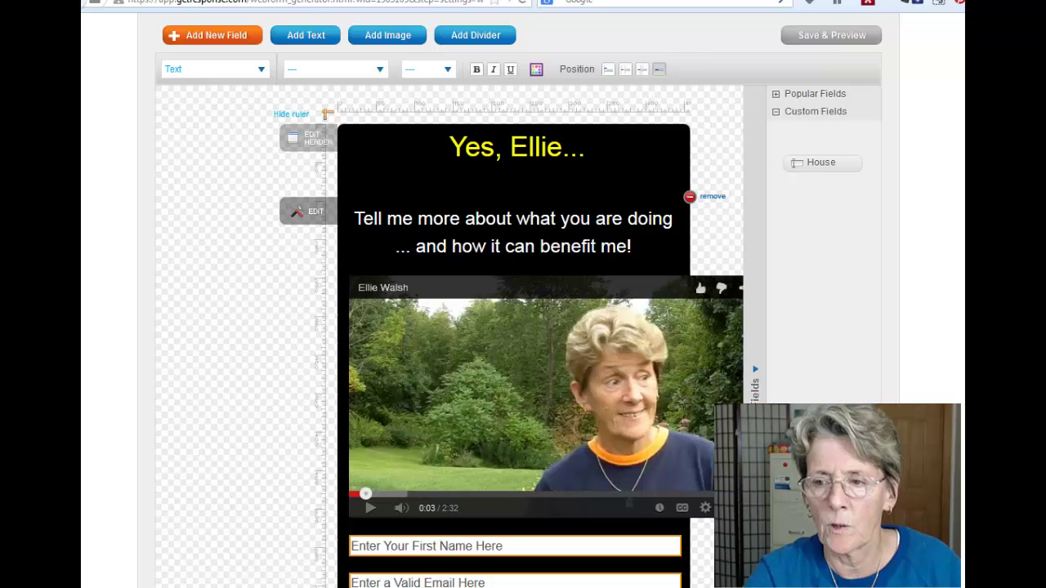
Save the form design, continue to the form's settings, and choose the Default Thank-you page after trying the Custom Thank-you page option.
{"action": "scroll", "coordinate": [523, 327], "scroll_direction": "down", "scroll_amount": 2}
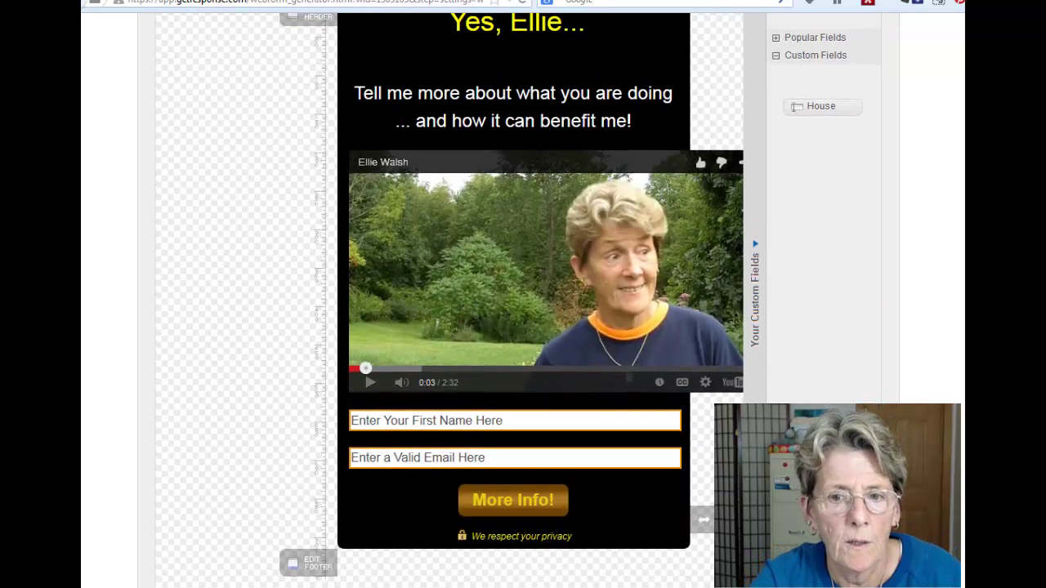
{"action": "scroll", "coordinate": [523, 326], "scroll_direction": "down", "scroll_amount": 3}
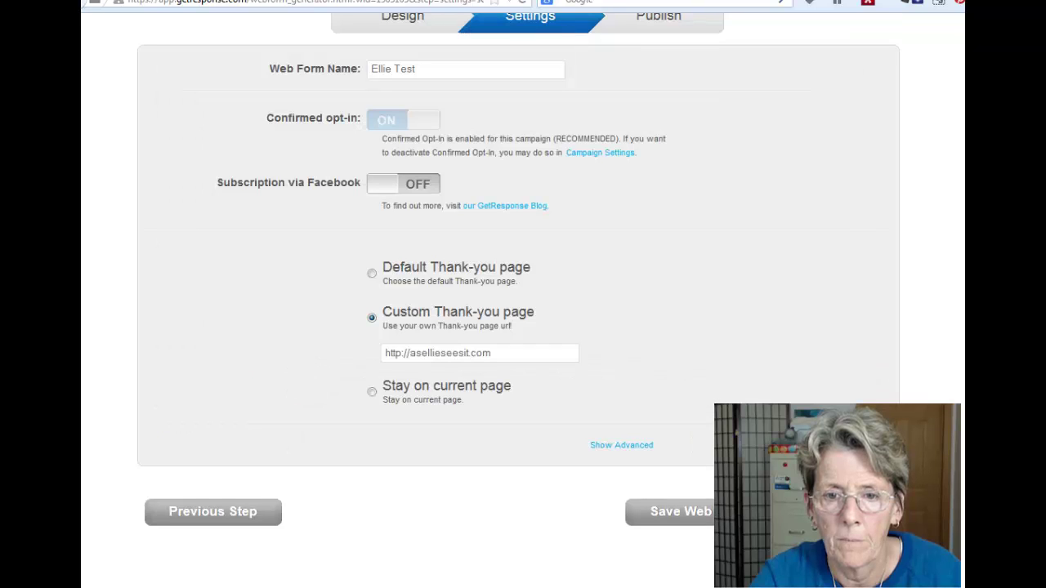
{"action": "left_click", "coordinate": [372, 273]}
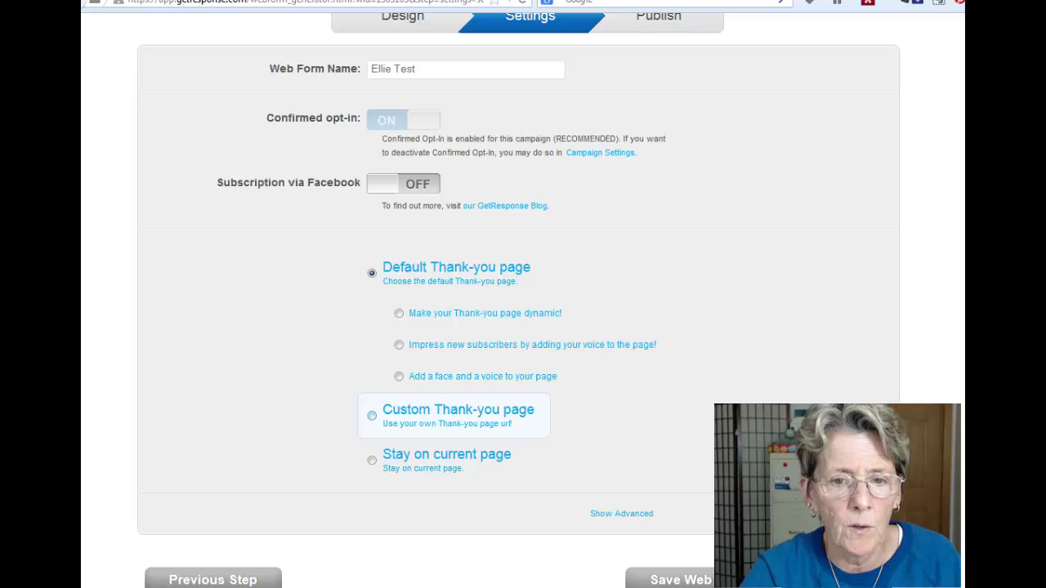
{"action": "left_click", "coordinate": [372, 416]}
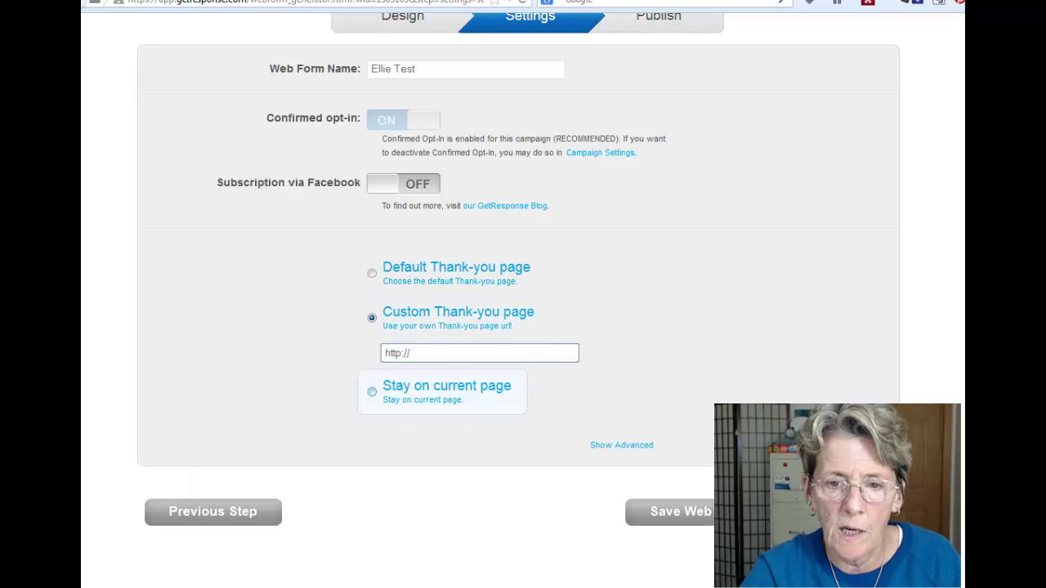
{"action": "left_click", "coordinate": [372, 273]}
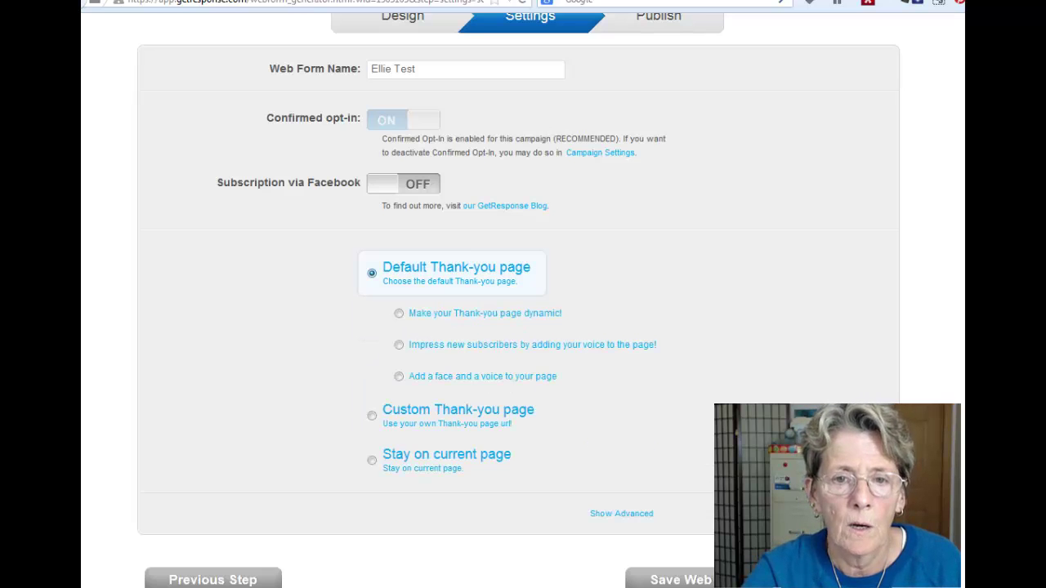
Save the web form's settings and review its JavaScript code and the options for who will publish it.
{"action": "scroll", "coordinate": [518, 327], "scroll_direction": "down", "scroll_amount": 2}
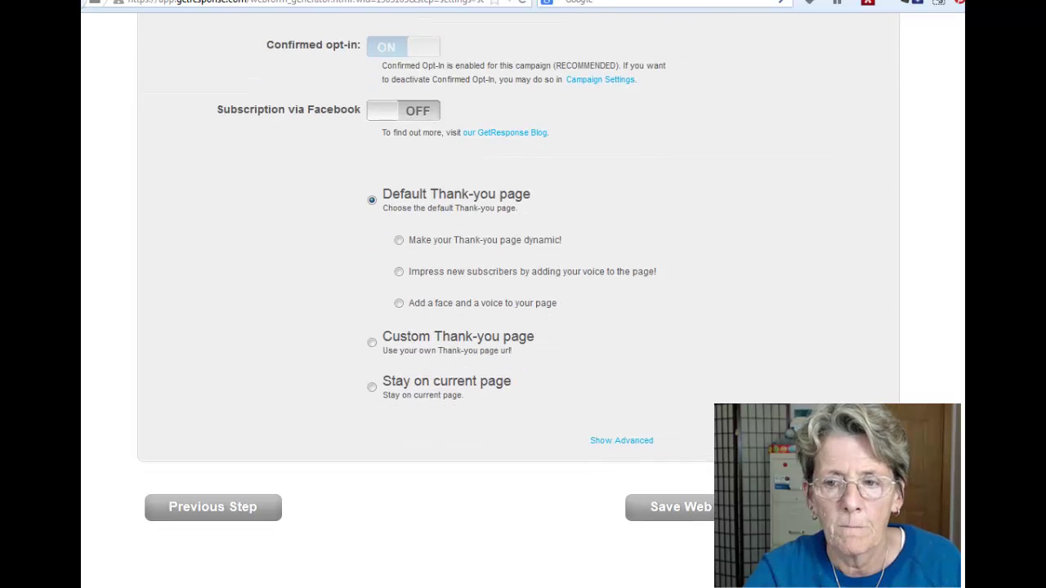
{"action": "scroll", "coordinate": [426, 270], "scroll_direction": "down", "scroll_amount": 1}
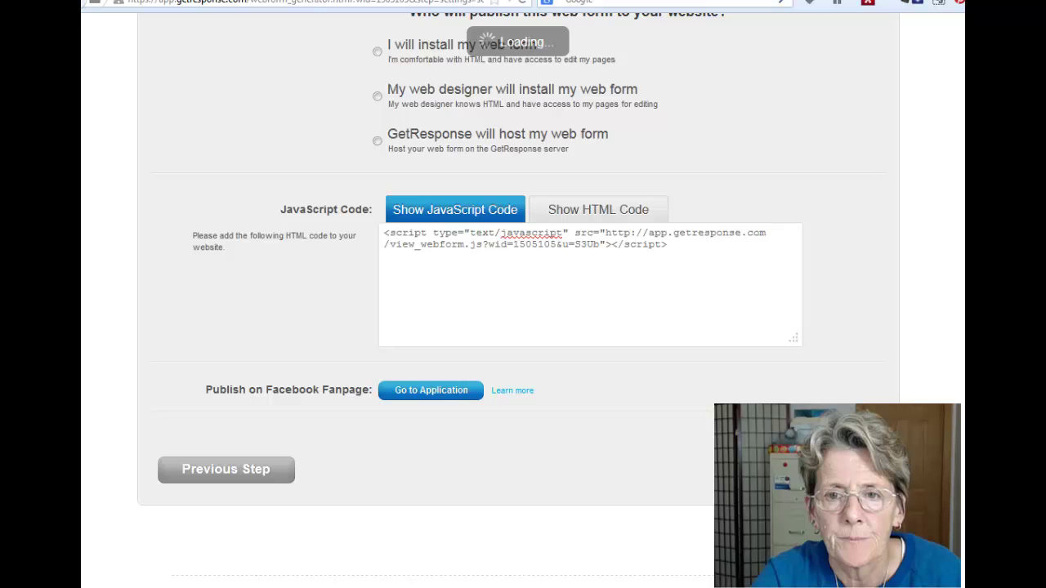
{"action": "left_click", "coordinate": [668, 244]}
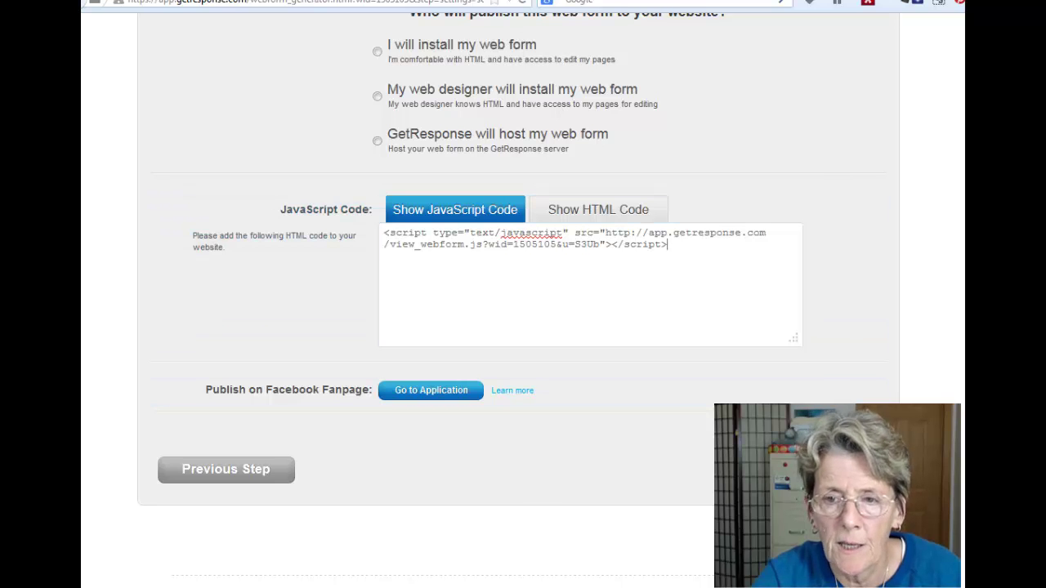
{"action": "scroll", "coordinate": [519, 302], "scroll_direction": "up", "scroll_amount": 2}
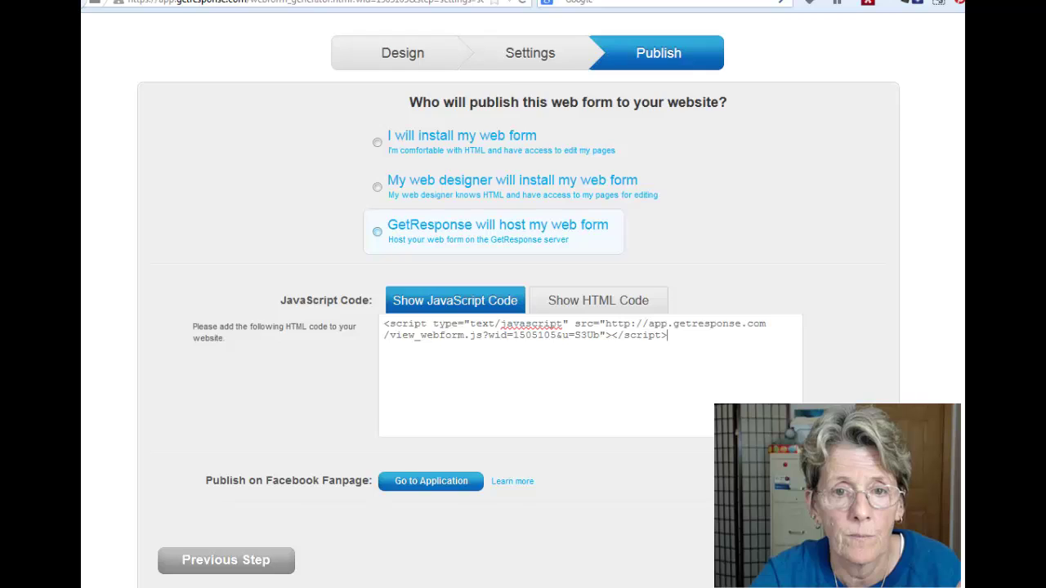
Choose to have GetResponse host the web form and copy its link to the clipboard.
{"action": "left_click", "coordinate": [377, 232]}
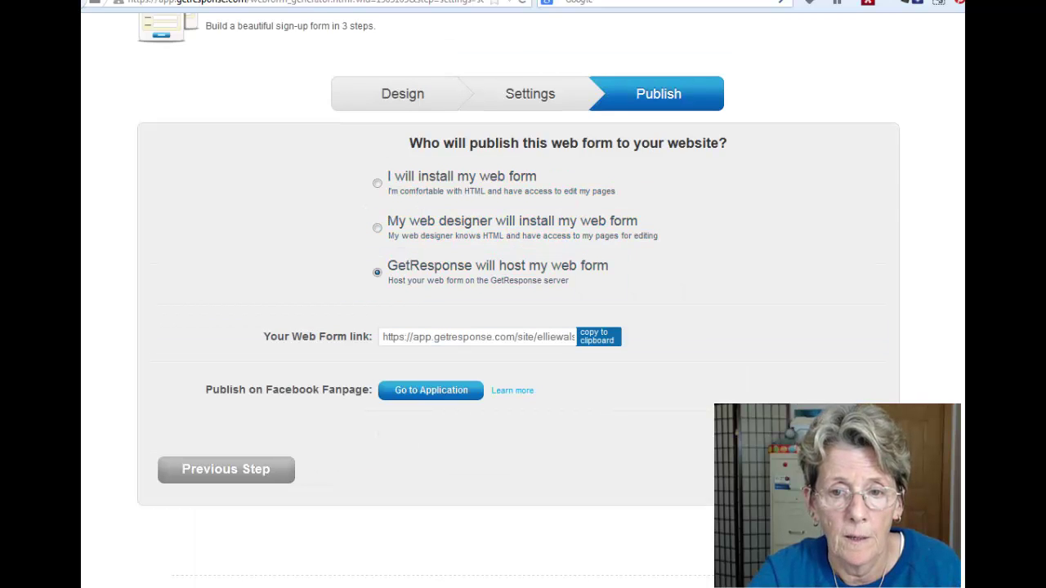
{"action": "left_click", "coordinate": [598, 336]}
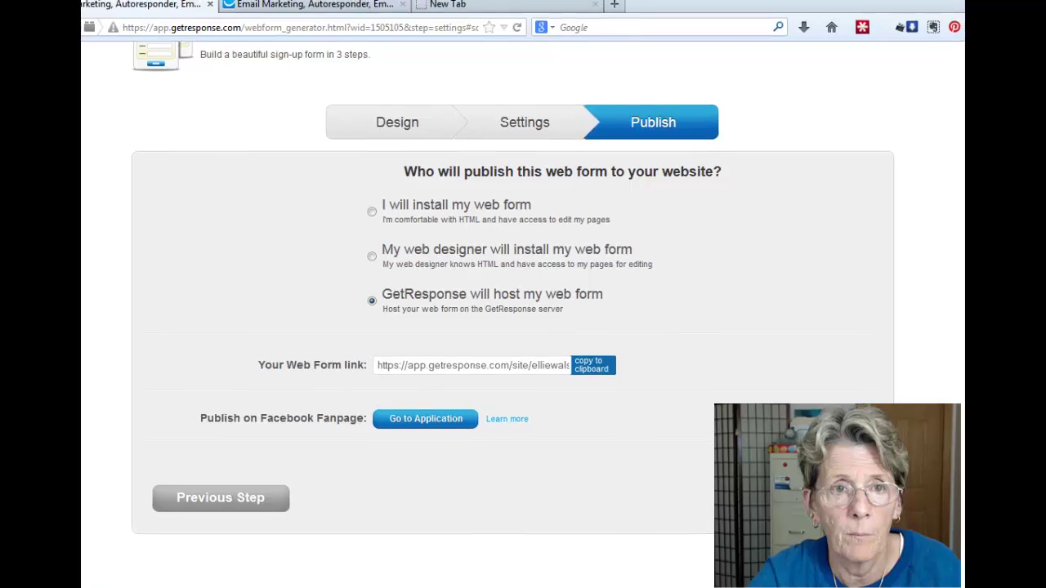
Open the copied web form link in the empty browser tab and pause its embedded video, minimizing the Notepad window.
{"action": "key", "text": "ctrl+Tab"}
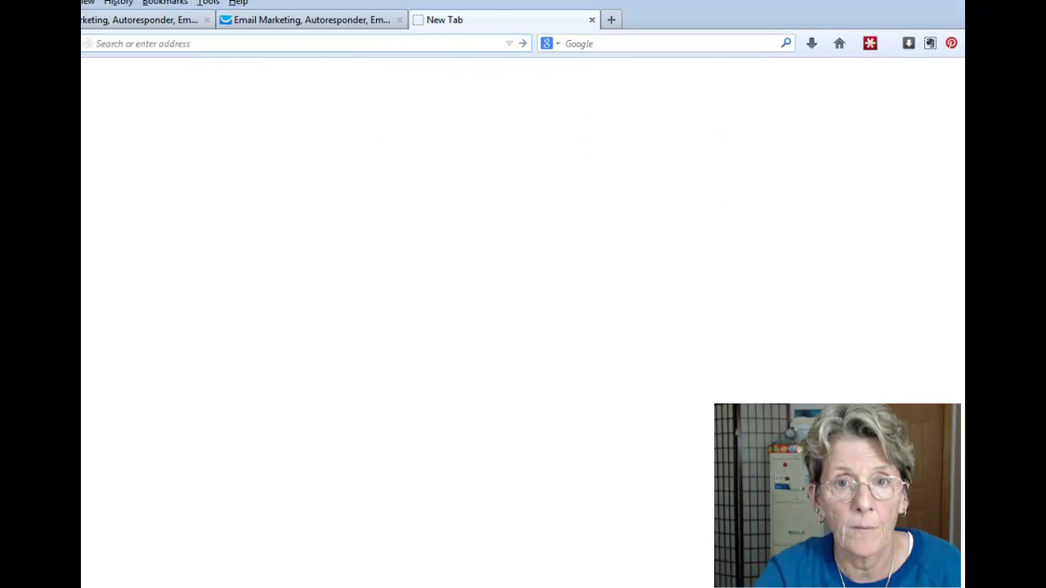
{"action": "key", "text": "ctrl+v"}
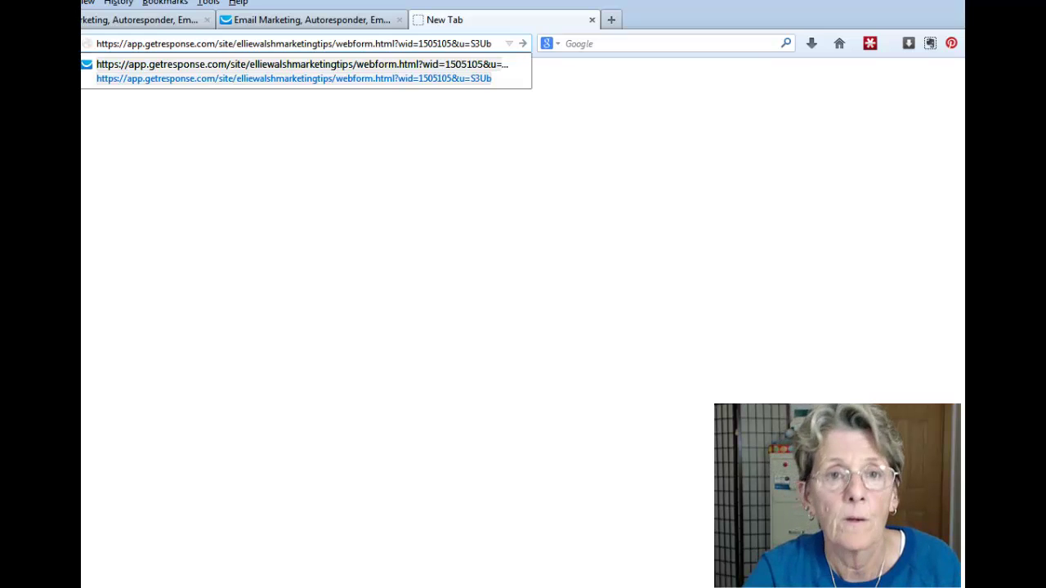
{"action": "key", "text": "Return"}
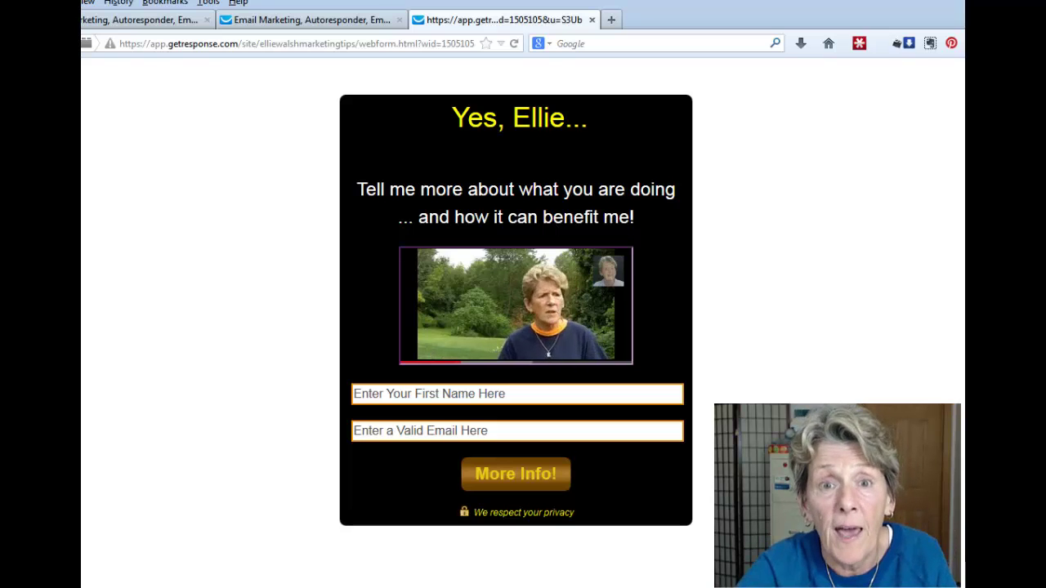
{"action": "key", "text": "space"}
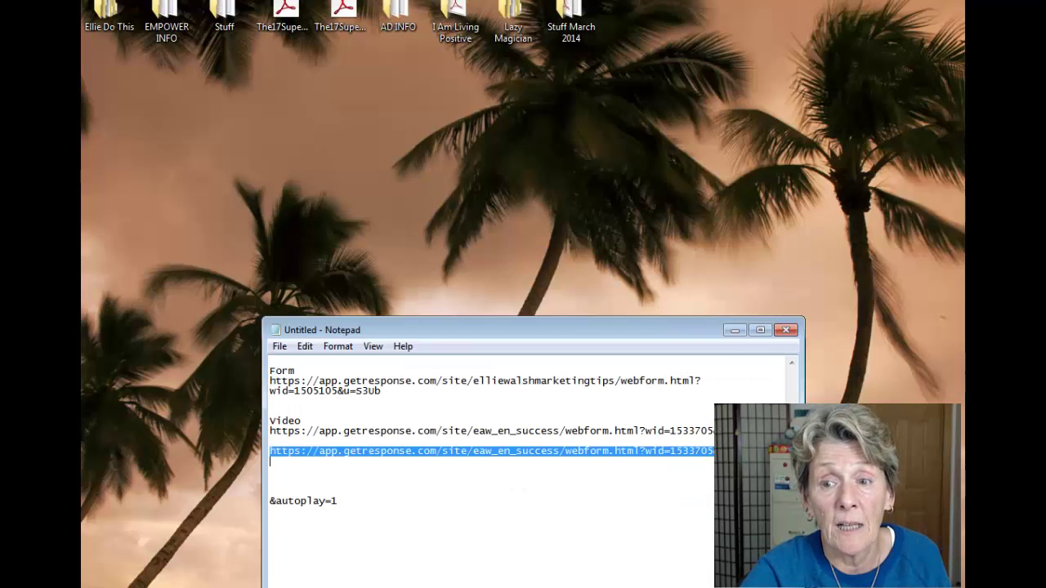
{"action": "left_click", "coordinate": [735, 331]}
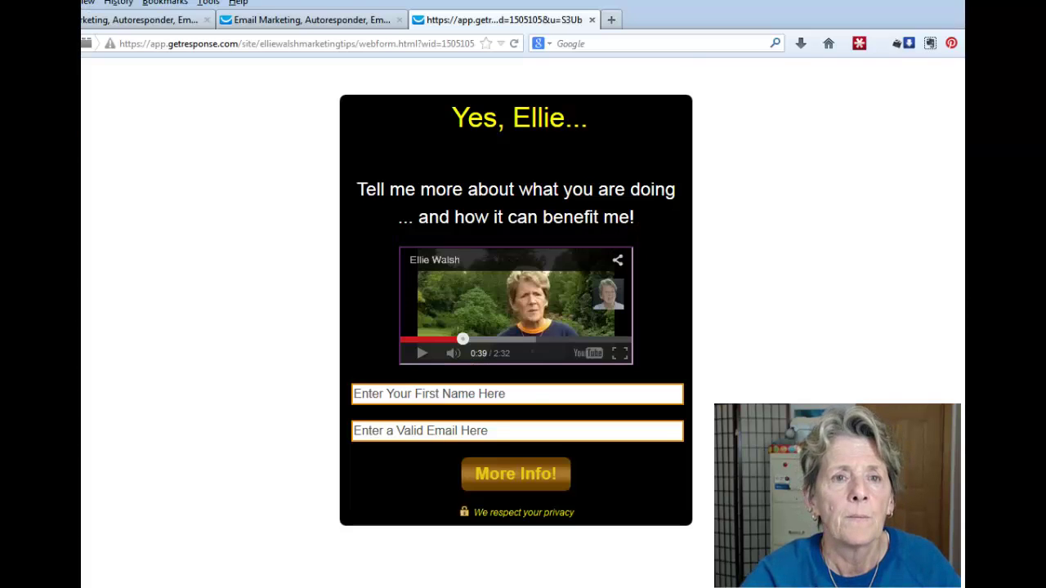
Review the web form's publishing options and the blank form designer, returning to the hosted form page.
{"action": "key", "text": "ctrl+1"}
{"action": "scroll", "coordinate": [523, 327], "scroll_direction": "up", "scroll_amount": 3}
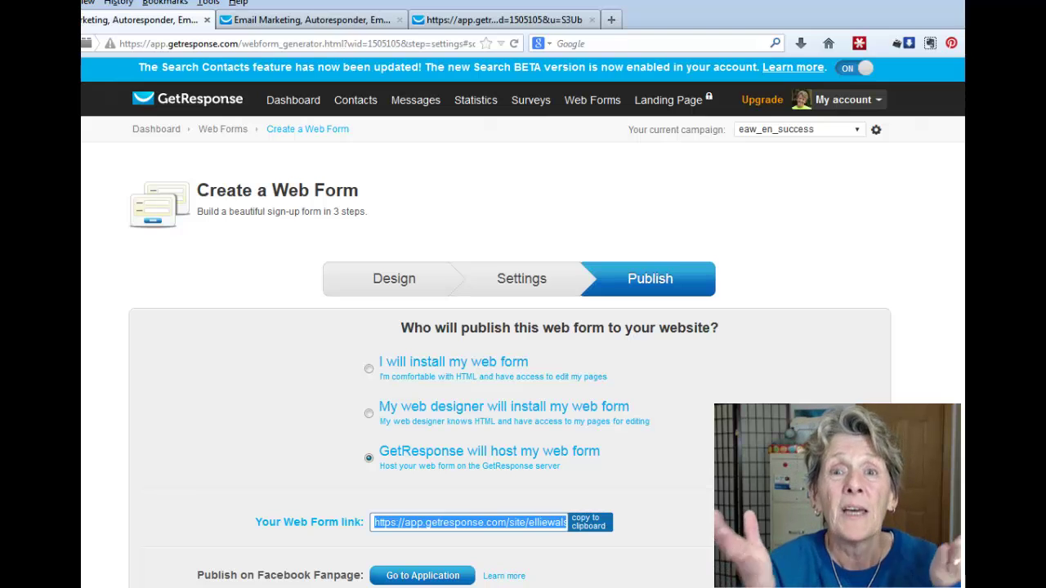
{"action": "key", "text": "ctrl+Tab"}
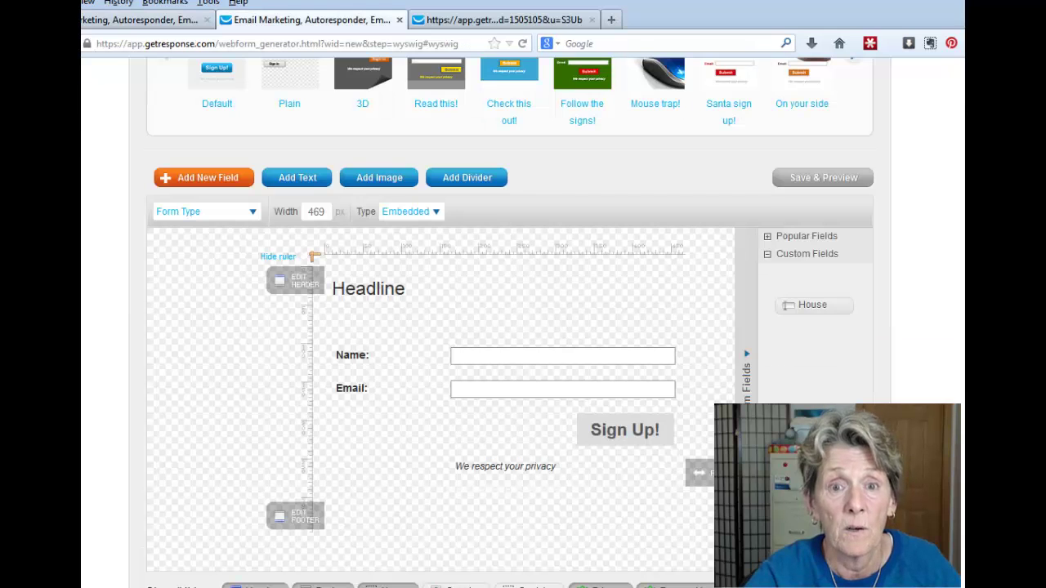
{"action": "key", "text": "ctrl+Tab"}
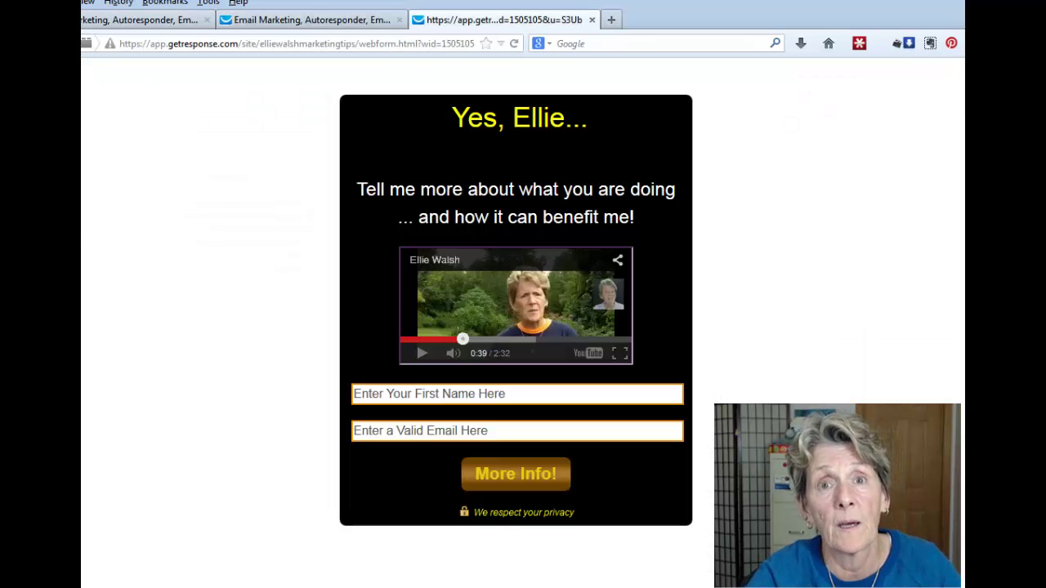